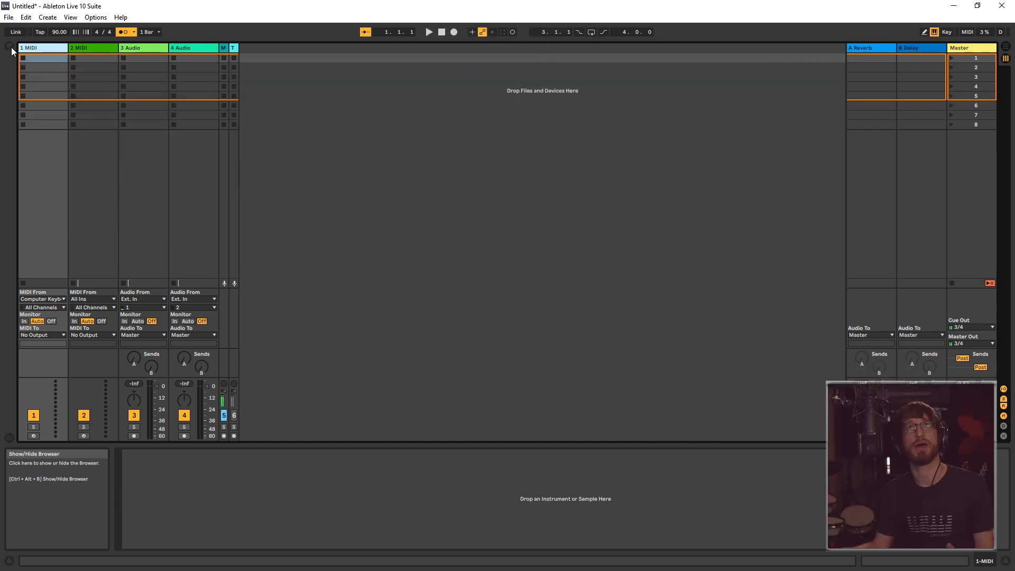
Step: Toggle the metronome off and back on, and review the global launch quantization options
left_click(93, 96)
left_click(129, 34)
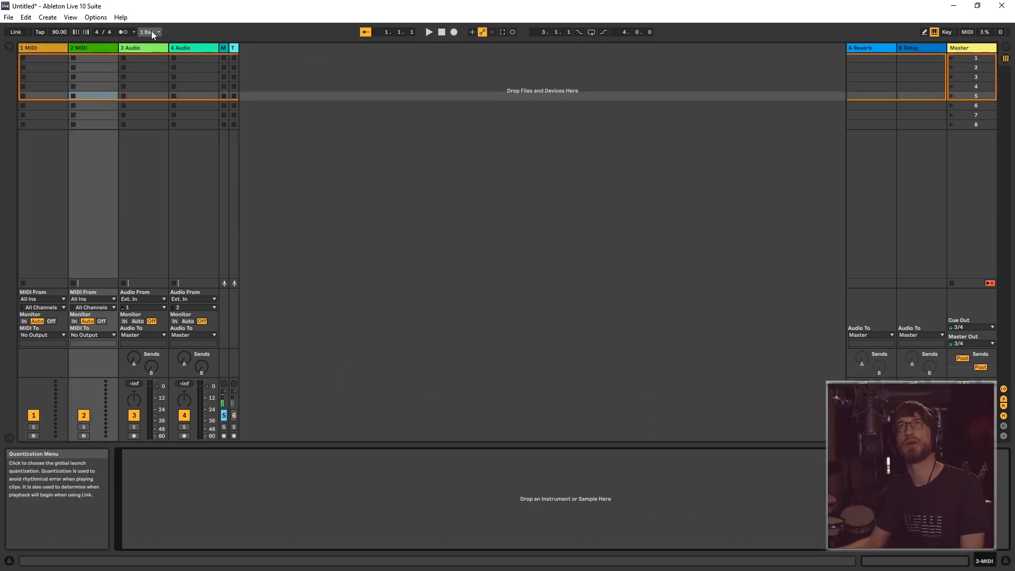
left_click(151, 30)
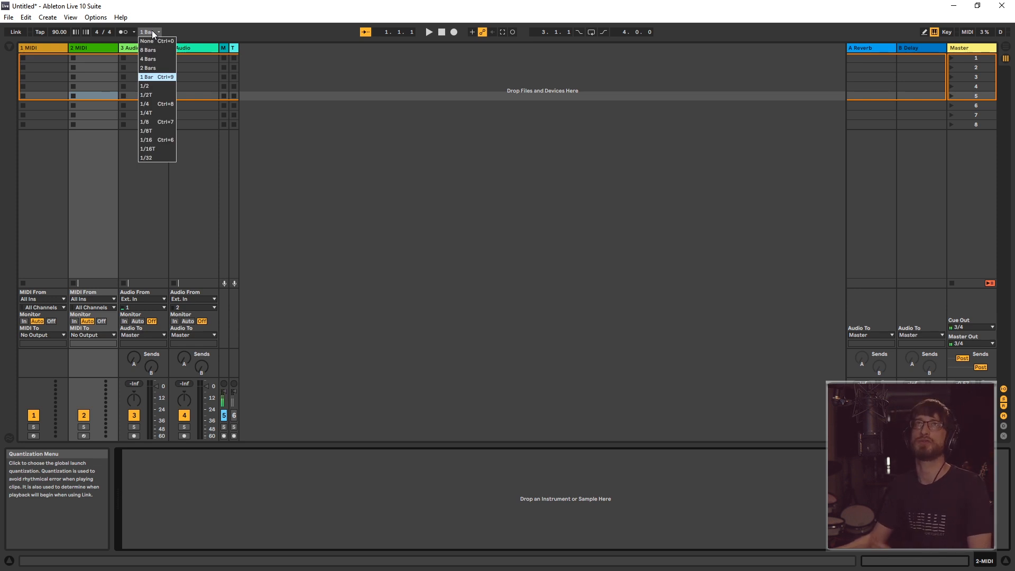
left_click(151, 30)
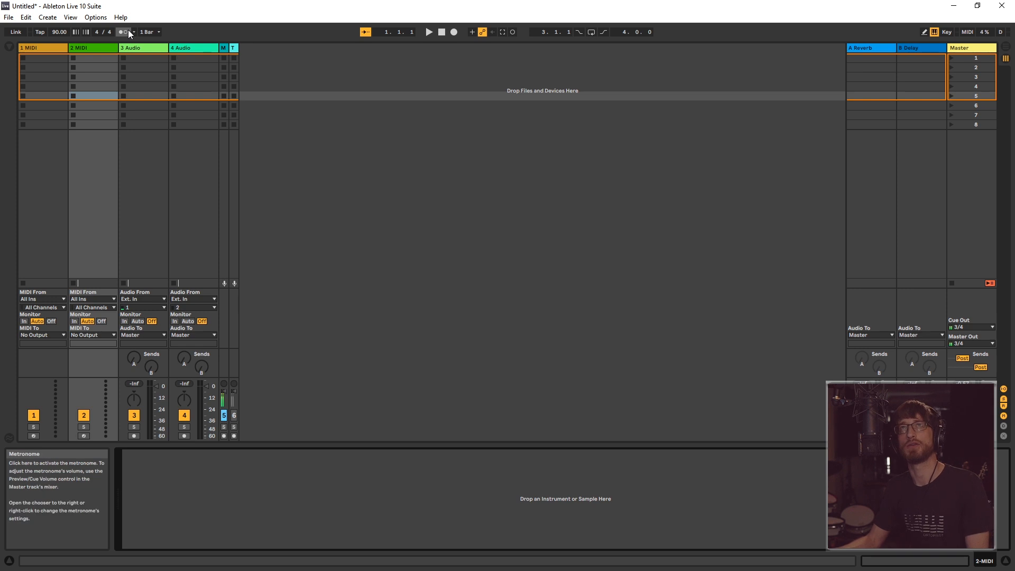
left_click(123, 32)
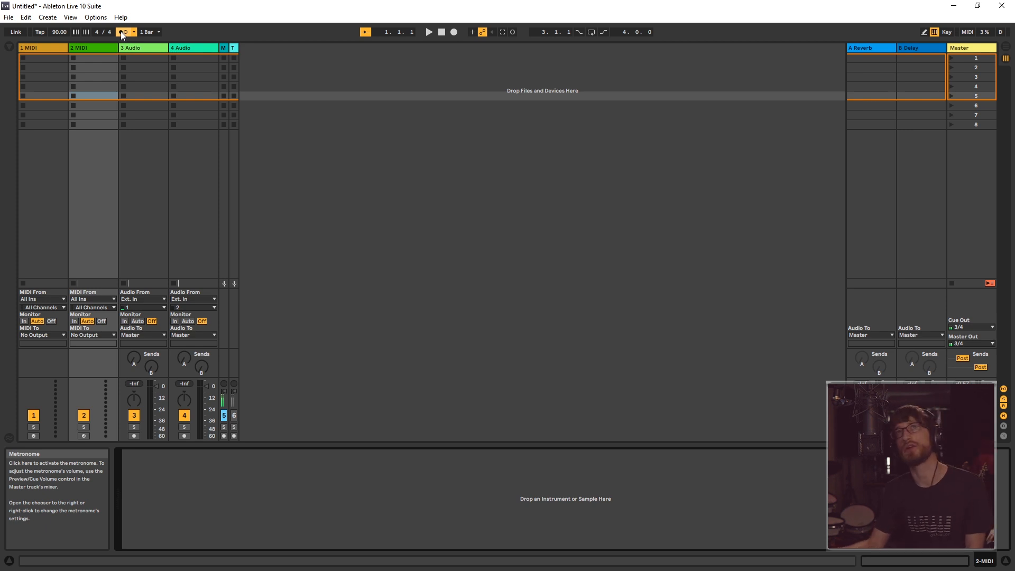
Step: Try a different project tempo and undo the change
left_click(58, 33)
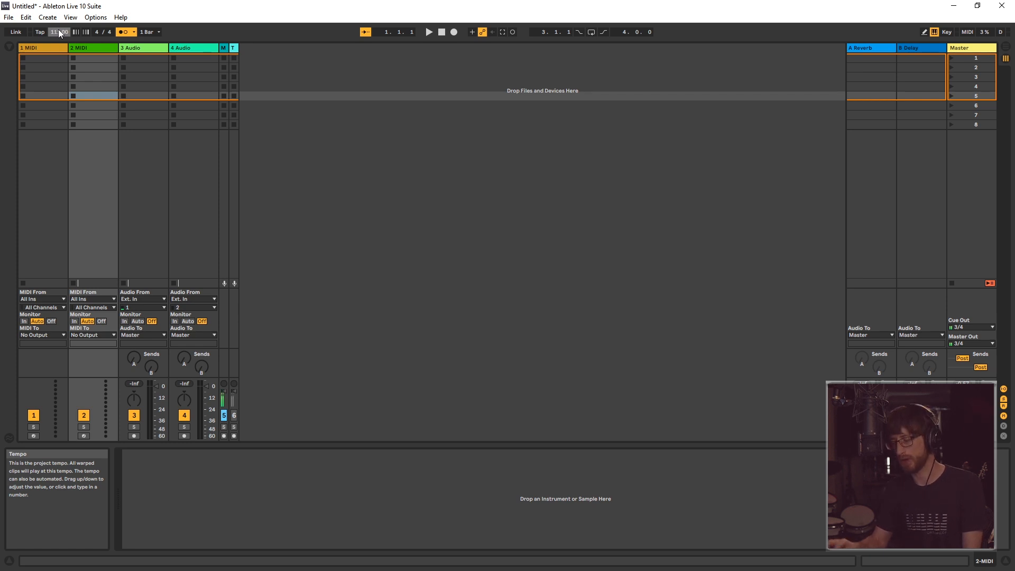
key("ctrl+z")
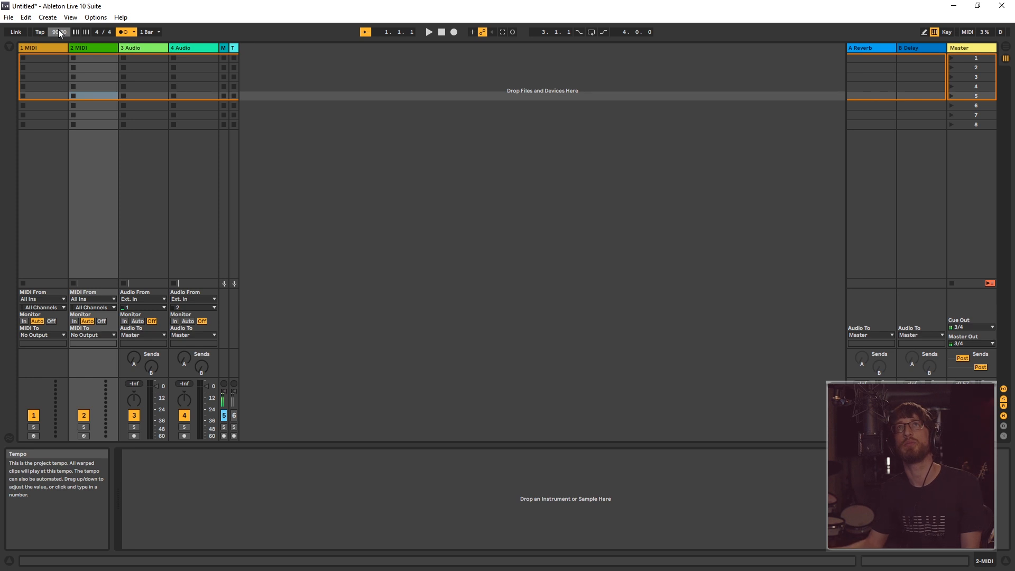
Step: Enable Reduced Latency When Monitoring
left_click(95, 18)
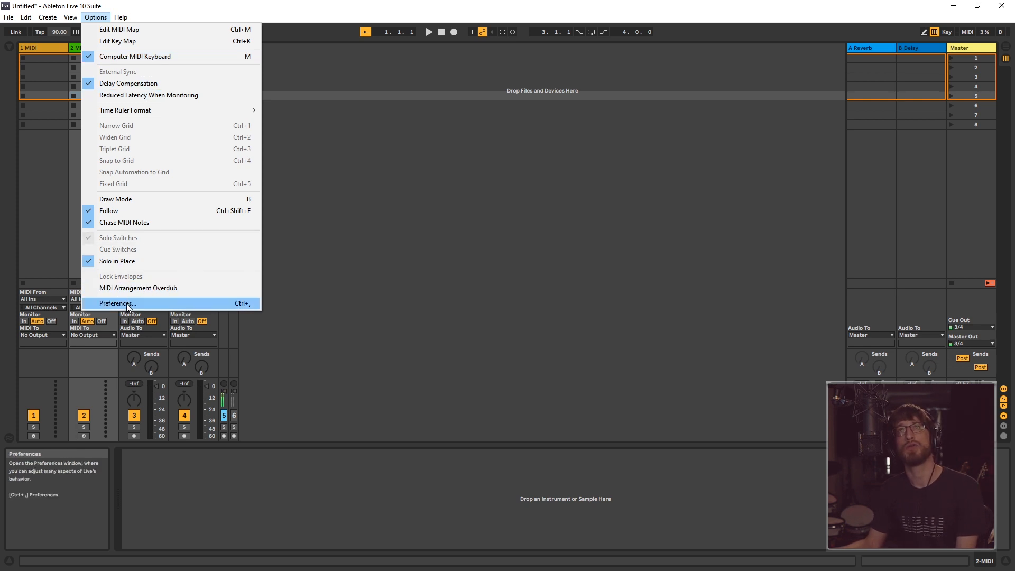
left_click(145, 94)
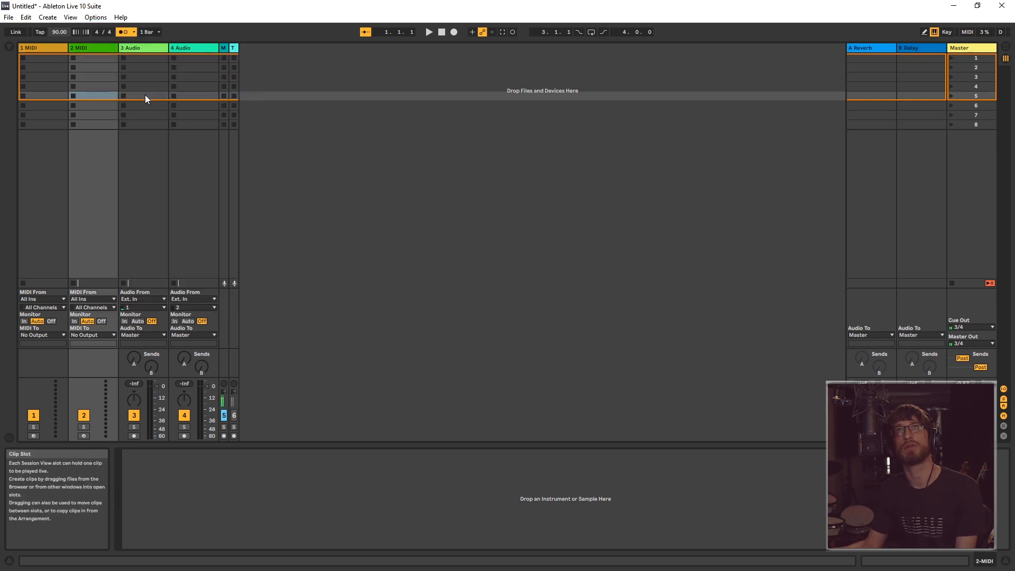
Step: Examine the audio preferences, including the available audio devices and the Quantum interface's block size settings, and close the preferences
left_click(103, 19)
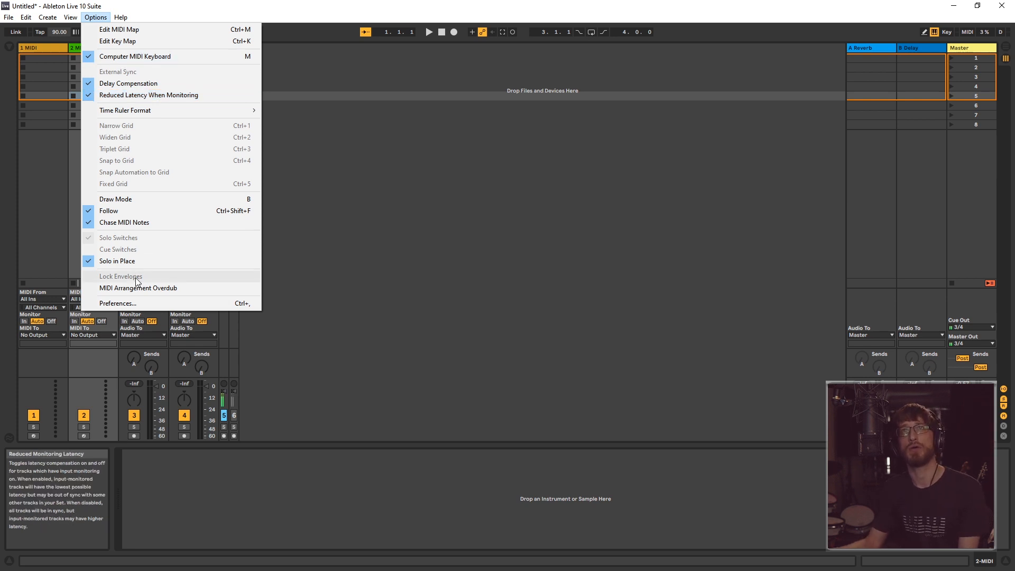
left_click(138, 305)
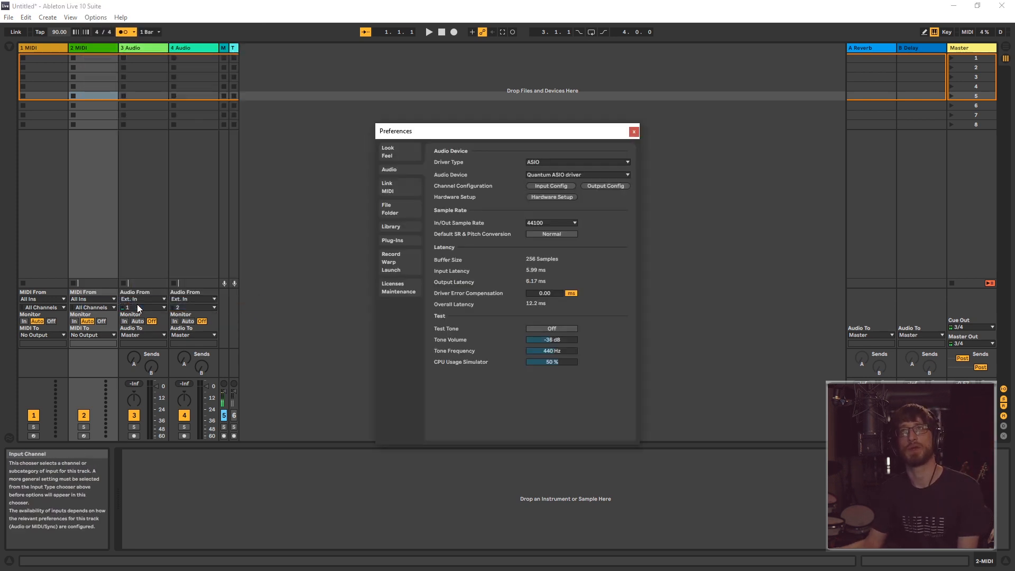
left_click(392, 169)
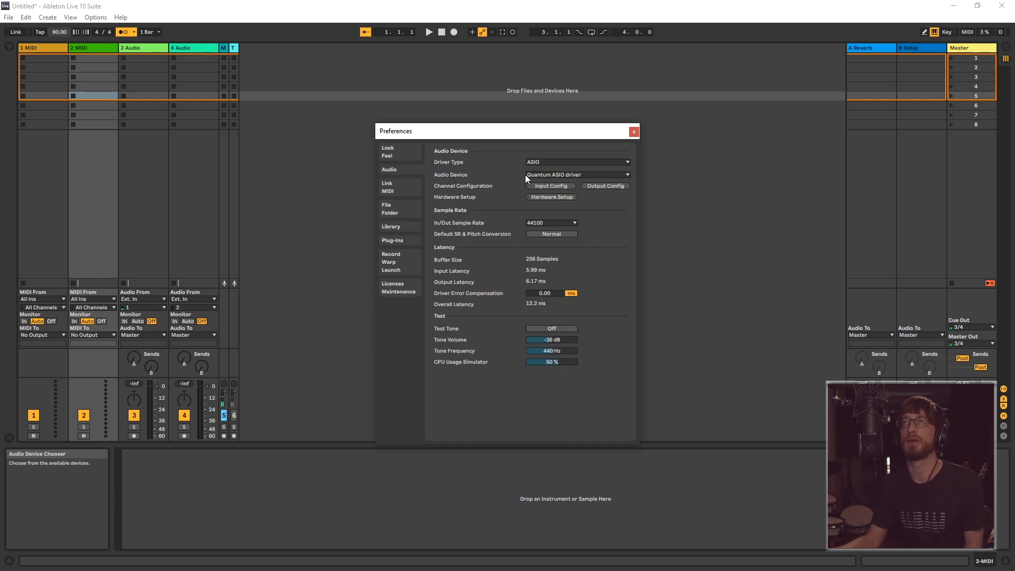
left_click(551, 175)
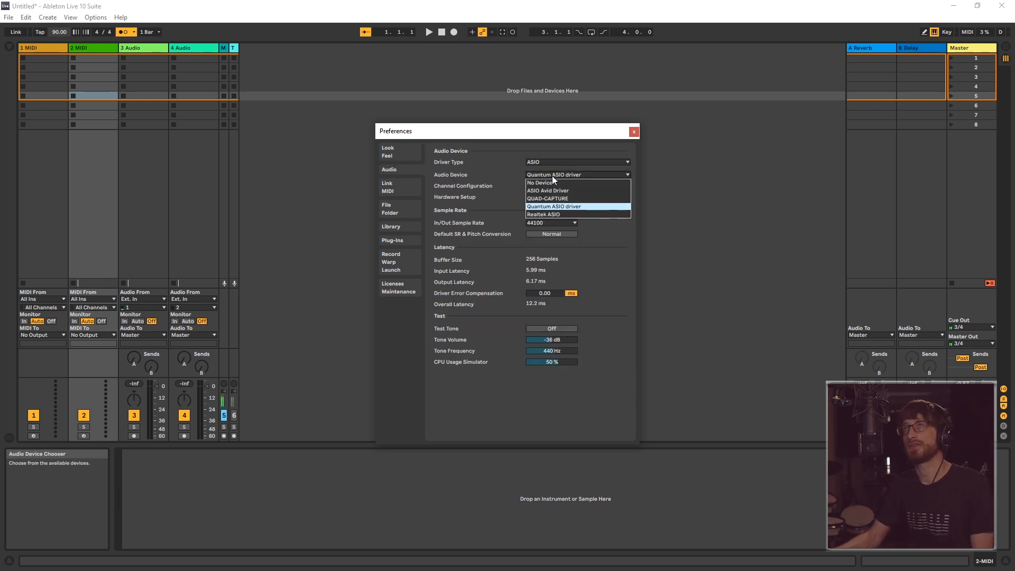
left_click(553, 174)
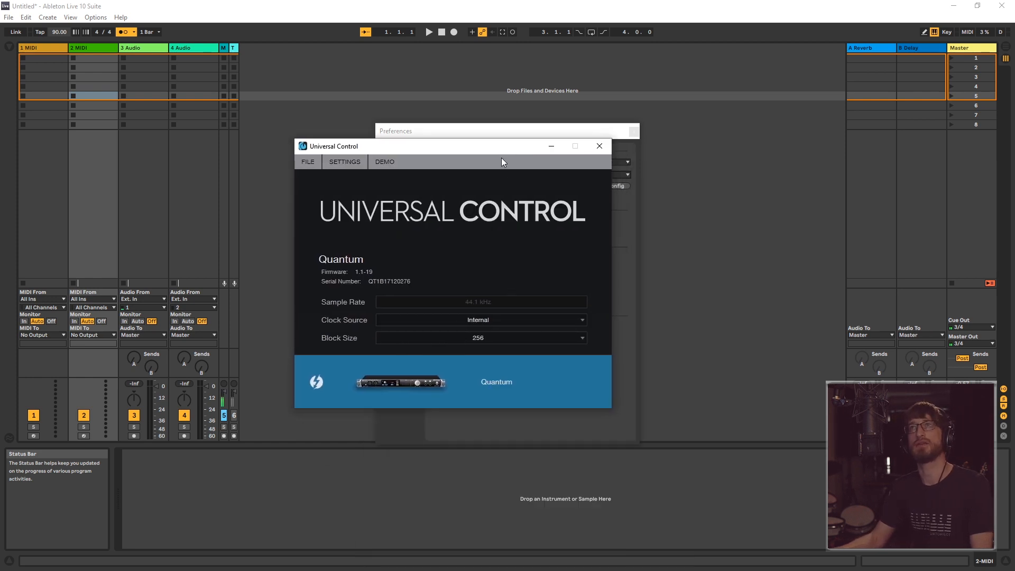
left_click_drag(497, 147, 528, 568)
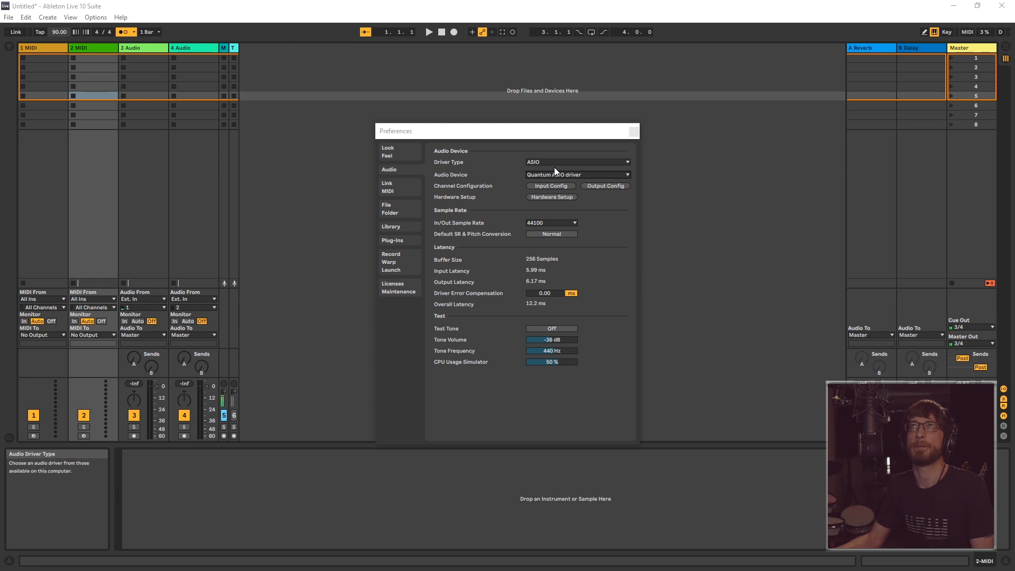
left_click(632, 132)
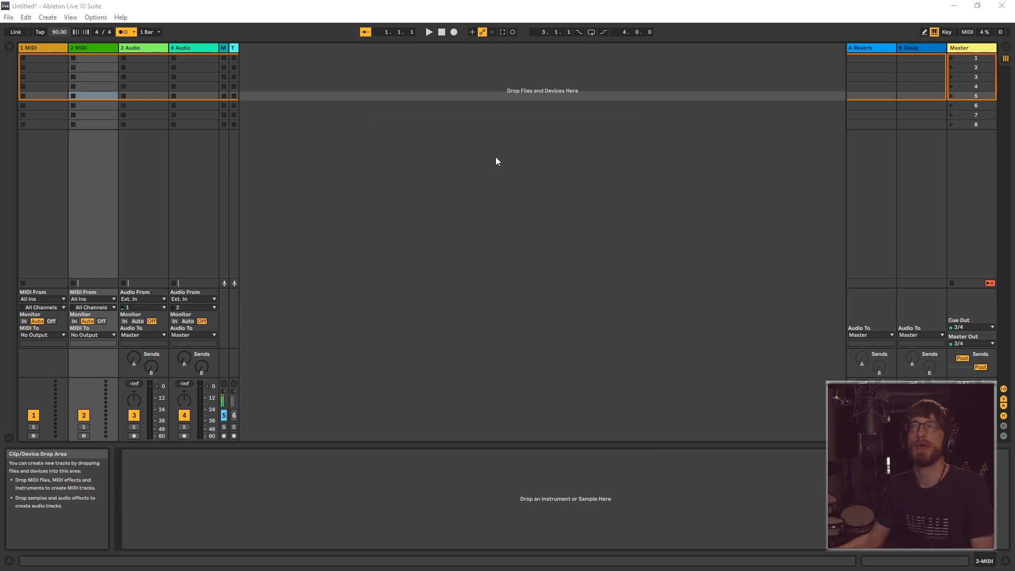
left_click(302, 177)
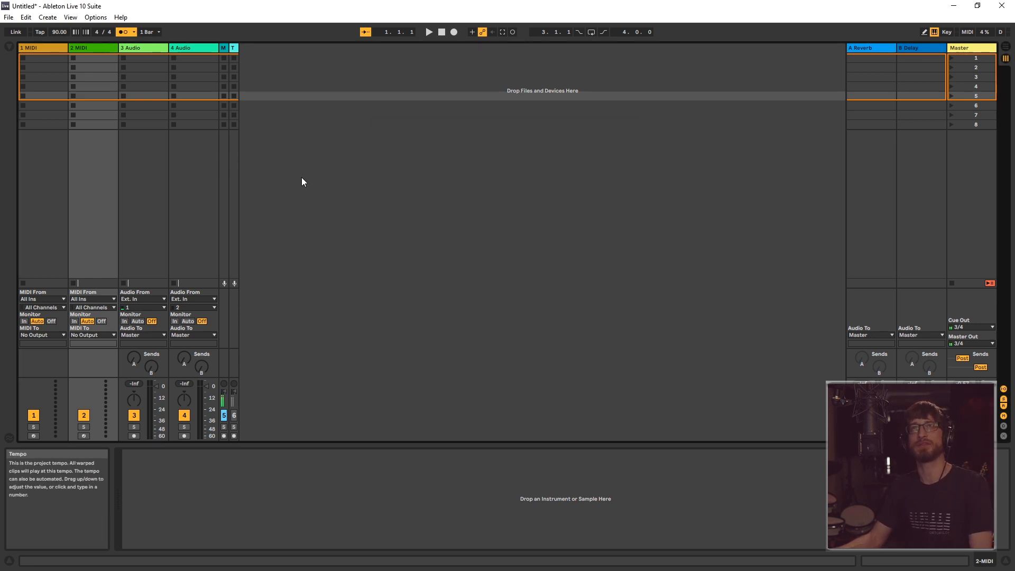
Step: Show the browser and expand the Sampler instrument's Piano & Keys presets, keeping its Bass folder collapsed
left_click(8, 48)
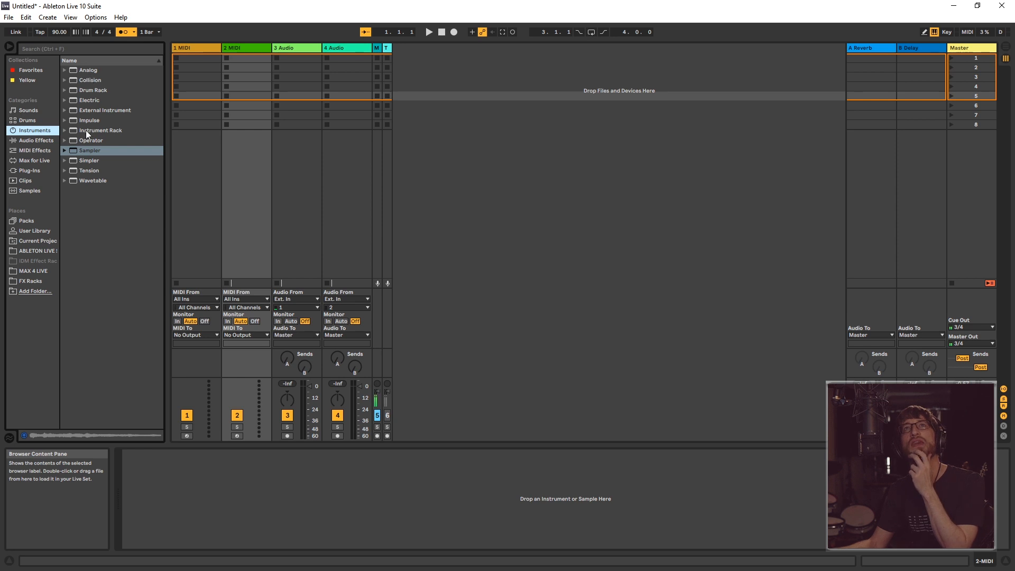
left_click(64, 151)
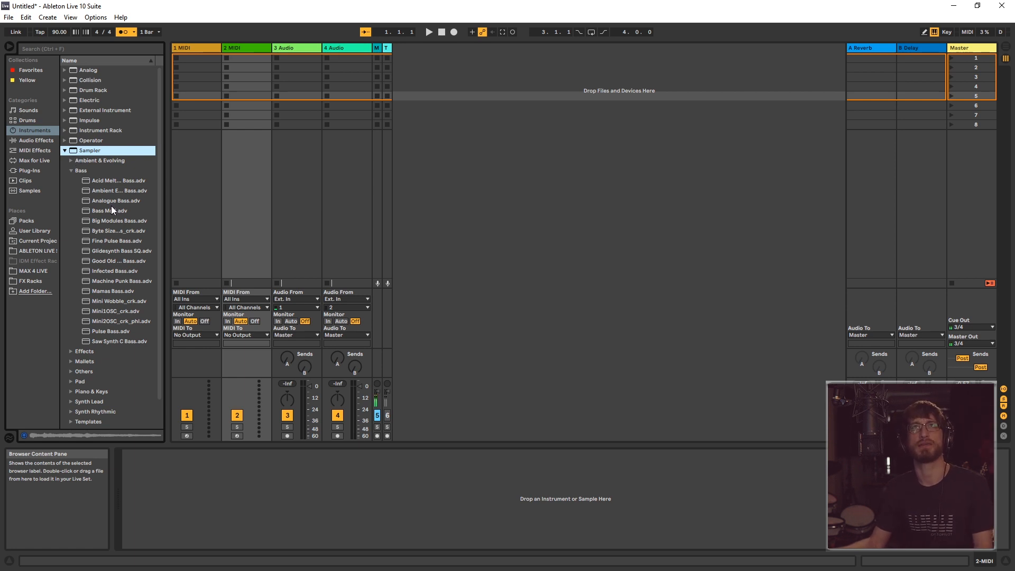
left_click(72, 171)
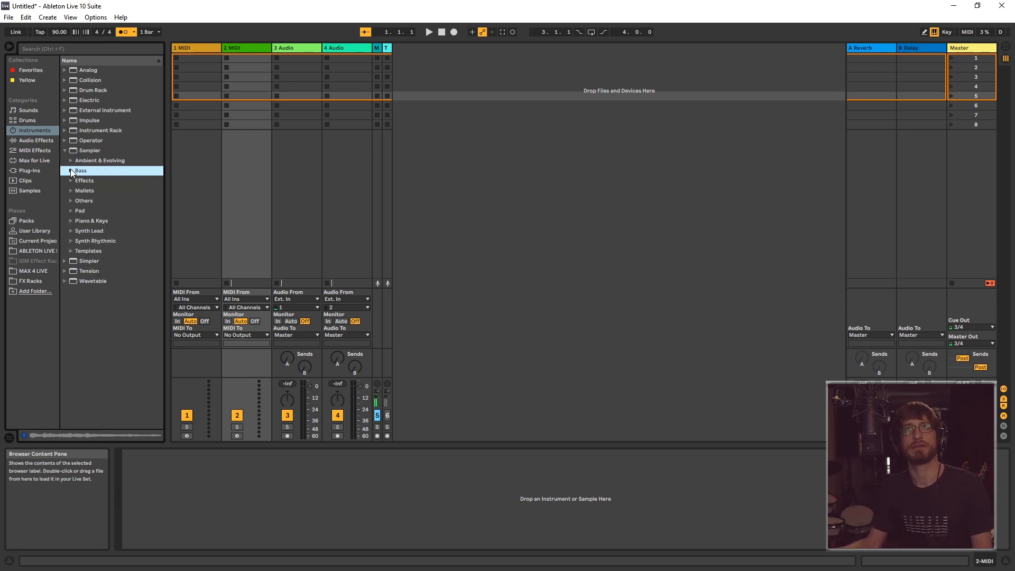
left_click(71, 221)
scroll(95, 237, "down", 1)
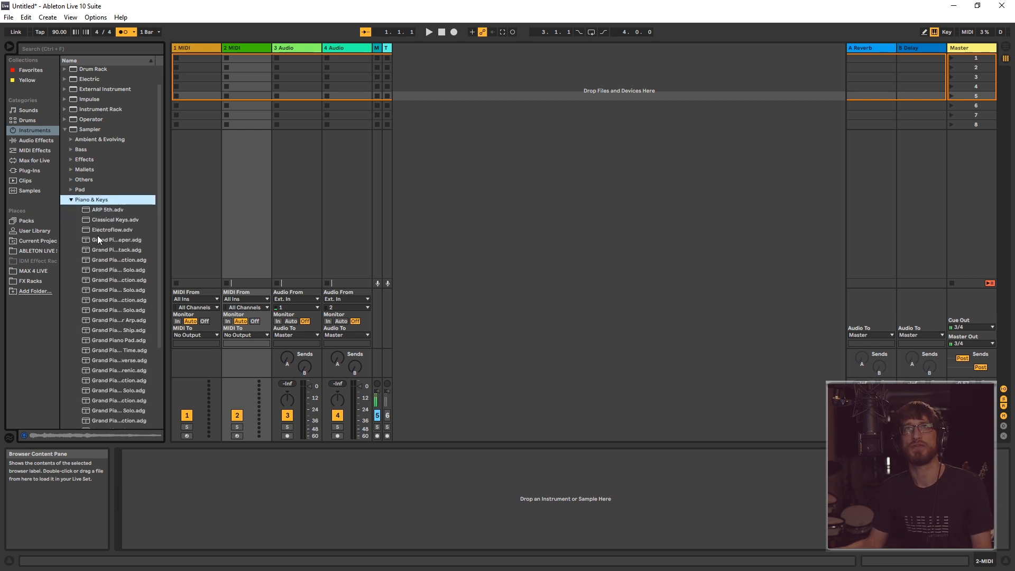
Step: Audition several Grand Piano presets in Sampler's Piano & Keys folder
left_click(112, 241)
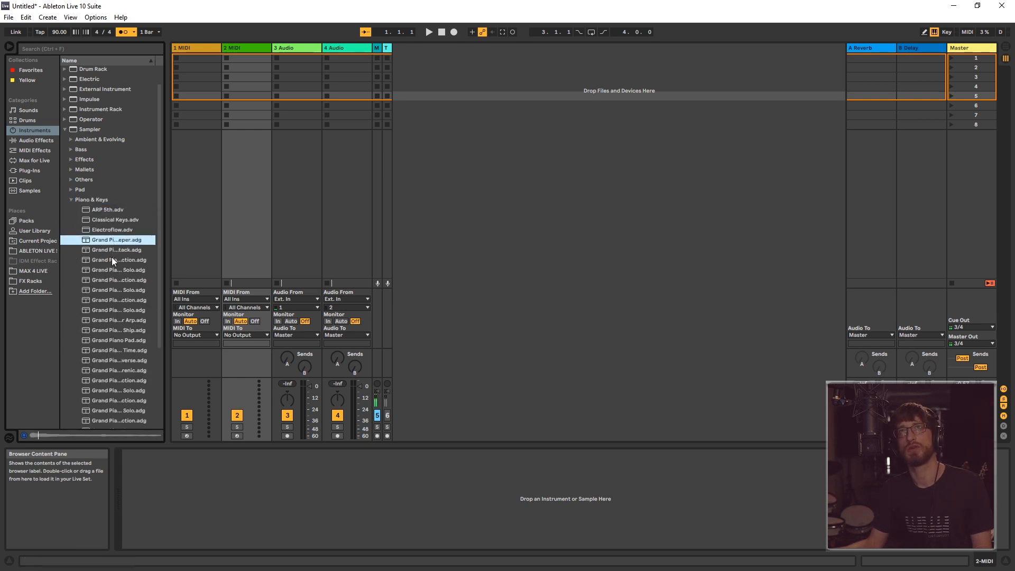
left_click(112, 251)
left_click(112, 281)
left_click(114, 340)
left_click(118, 380)
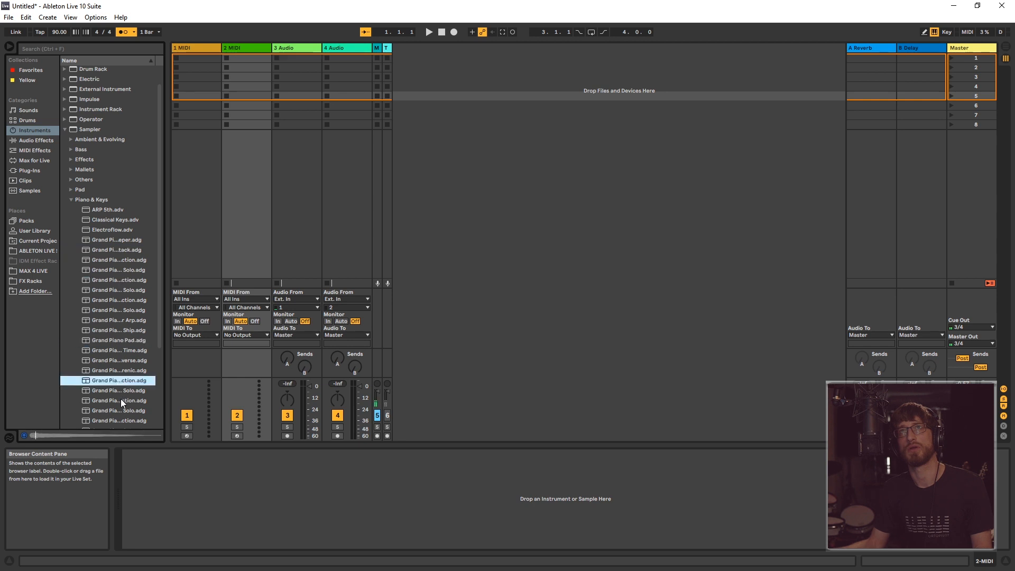
left_click(122, 400)
left_click(113, 330)
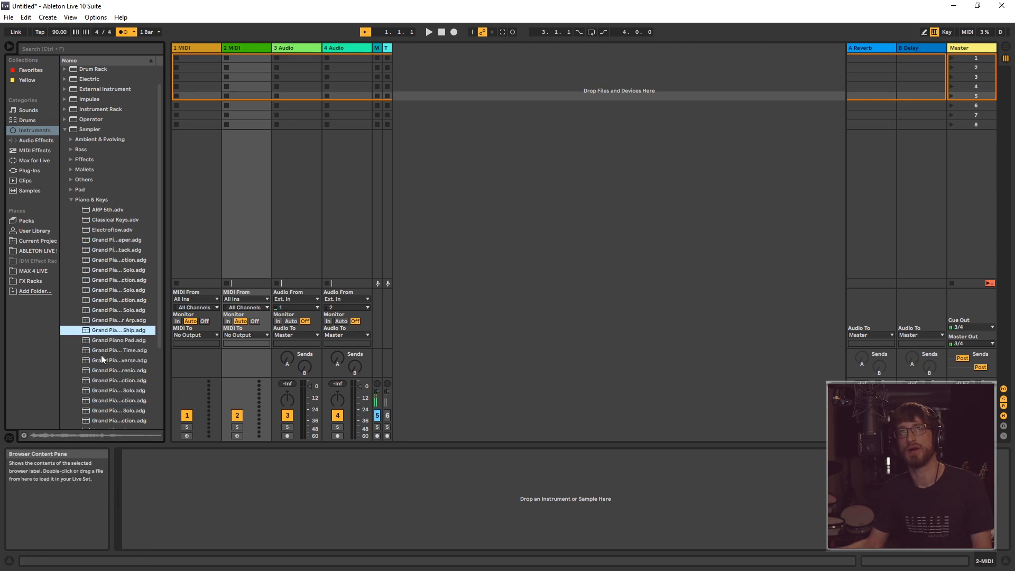
Step: Turn off browser preview and step through several Piano & Keys presets without sound
left_click(22, 435)
left_click(115, 379)
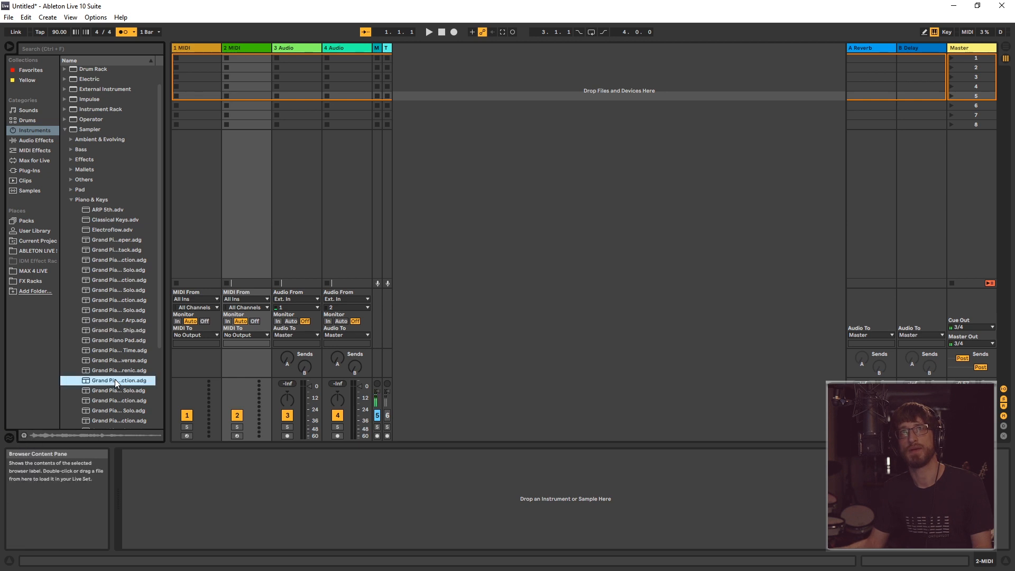
scroll(115, 379, "down", 2)
left_click(116, 369)
left_click(122, 398)
left_click(114, 277)
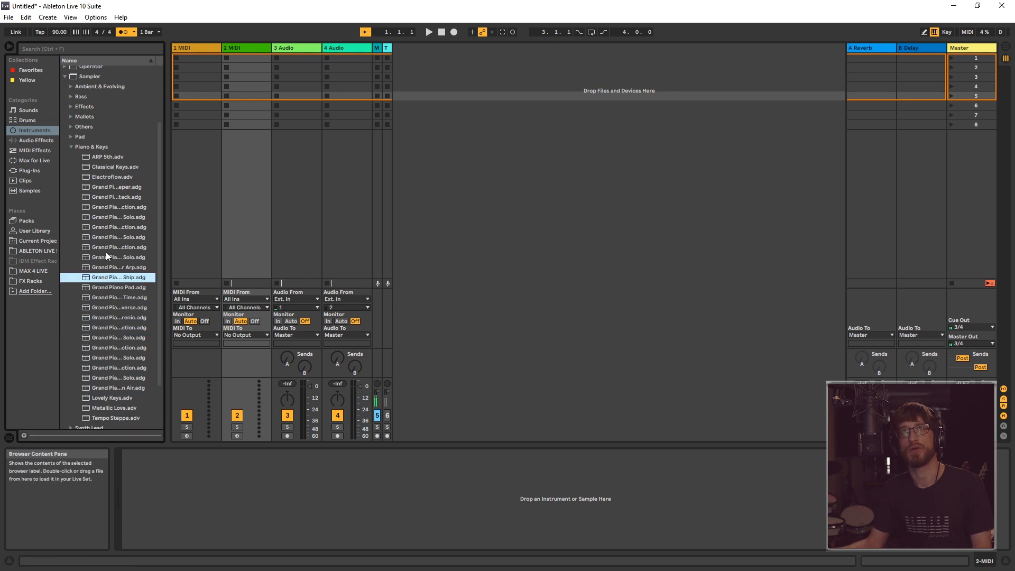
left_click(114, 197)
left_click(115, 166)
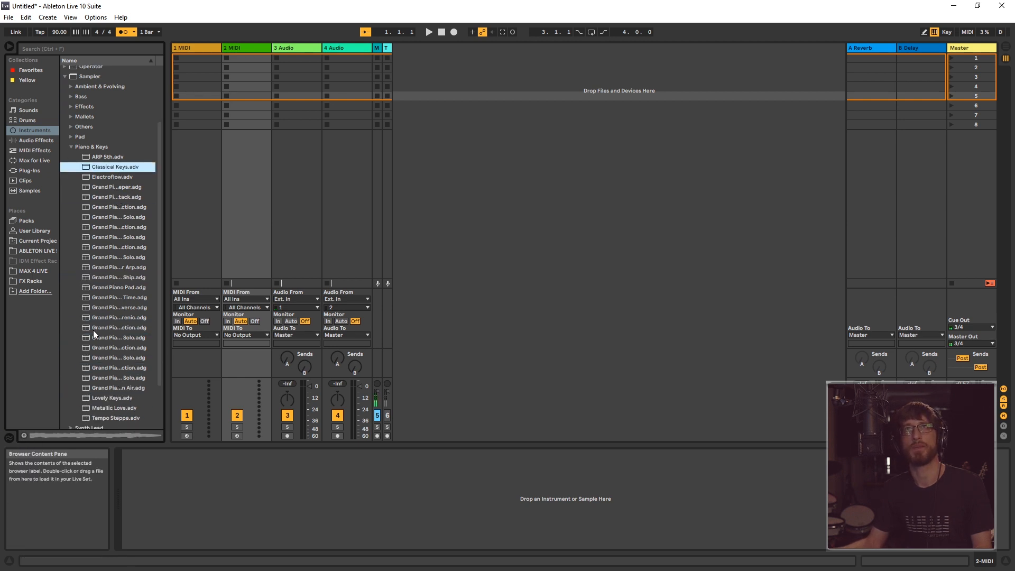
Step: Turn browser preview back on and audition more Grand Piano presets, including Harp Time
left_click(23, 434)
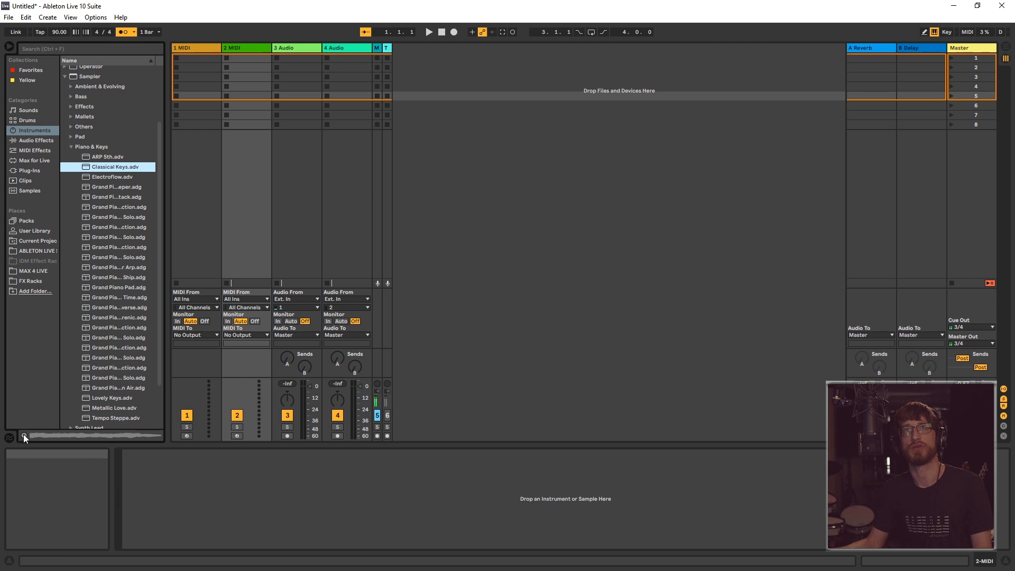
left_click(126, 236)
left_click(126, 257)
left_click(127, 297)
left_click(126, 308)
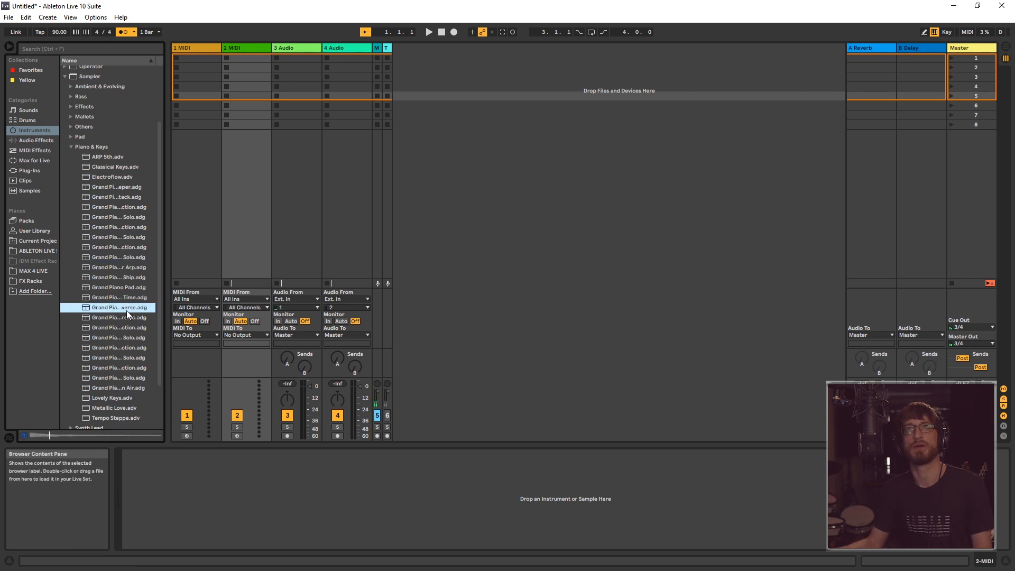
left_click(123, 298)
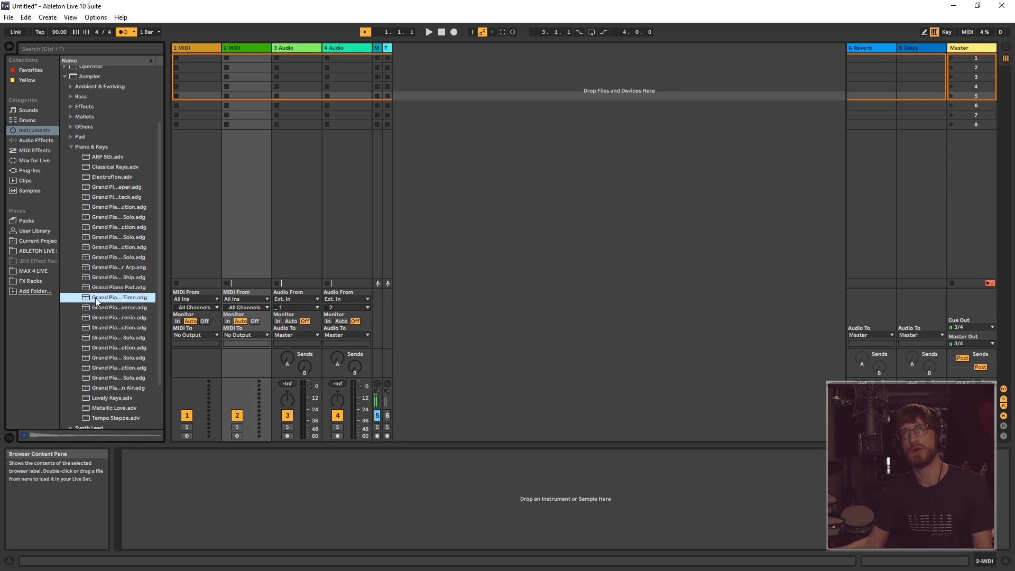
Step: Load the Grand Piano Piano Harp Time preset onto the first MIDI track and select that track
left_click_drag(95, 297, 190, 76)
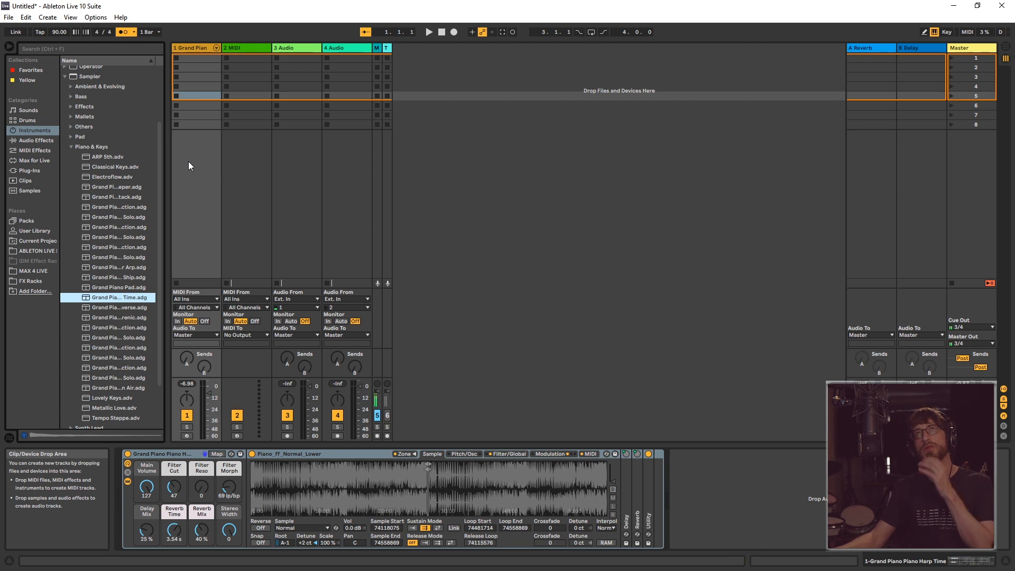
left_click(183, 50)
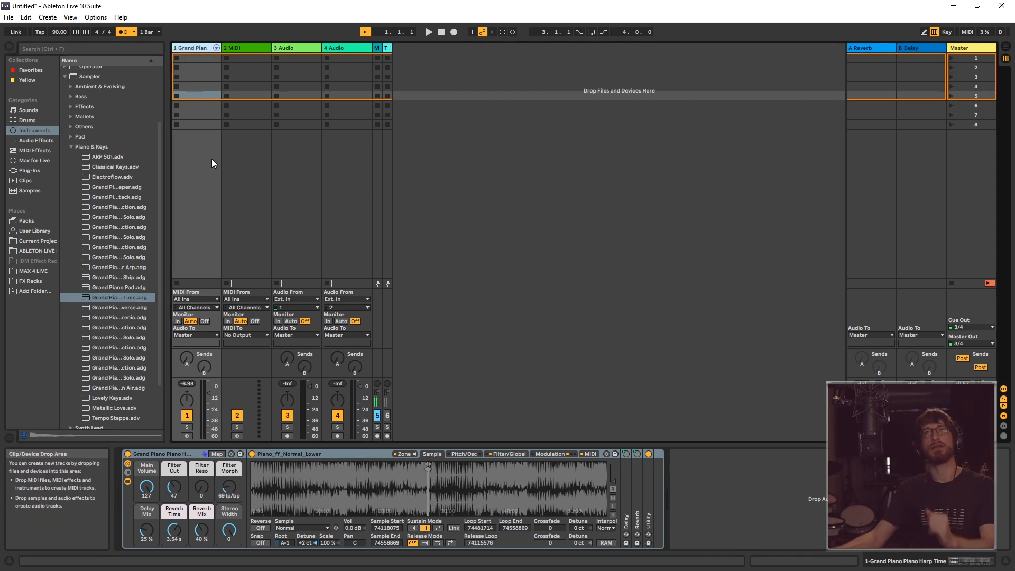
Step: Check that Computer MIDI Keyboard is enabled and set the piano track's MIDI input to Computer Keyboard
left_click(95, 18)
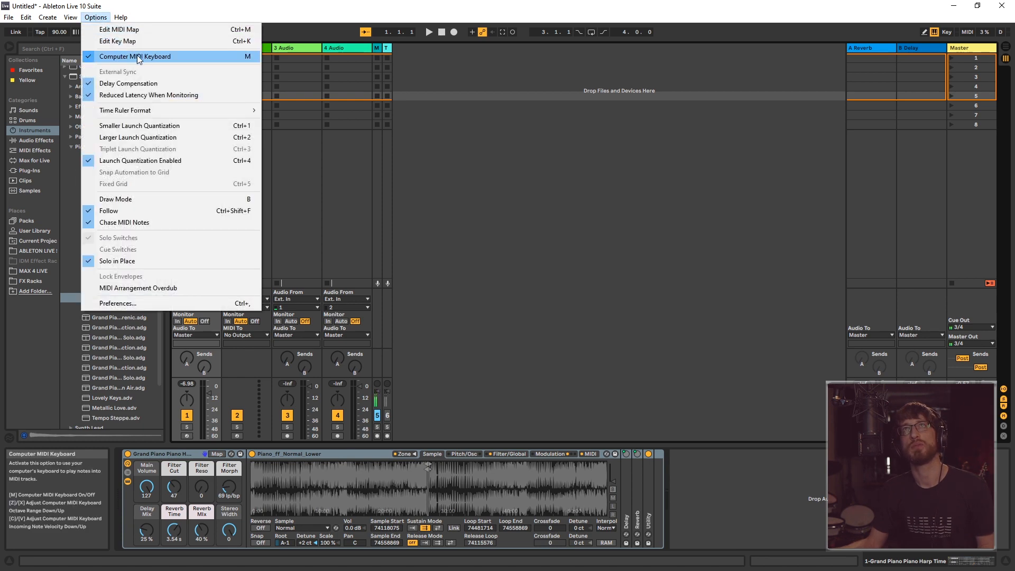
left_click(178, 10)
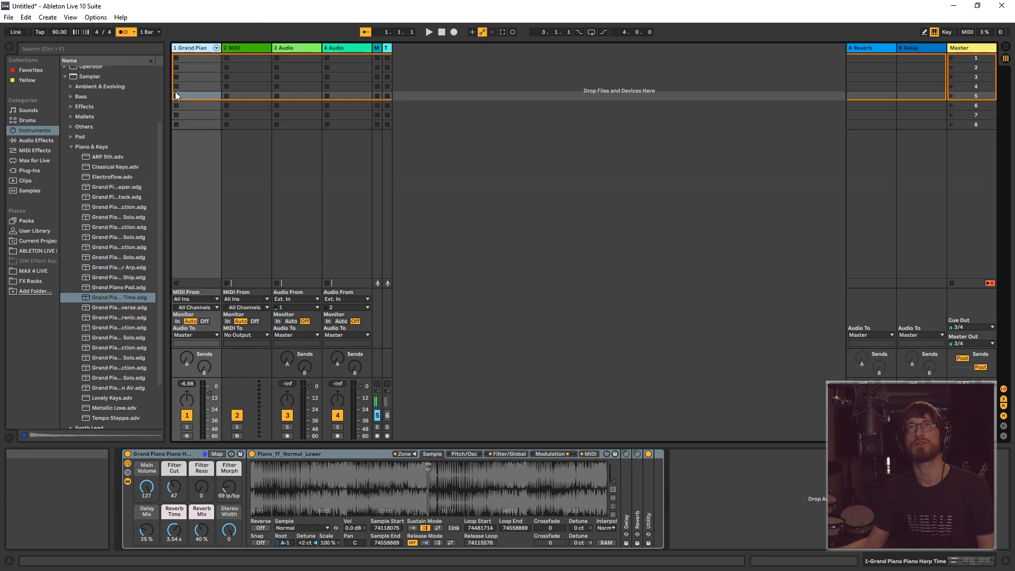
left_click(188, 299)
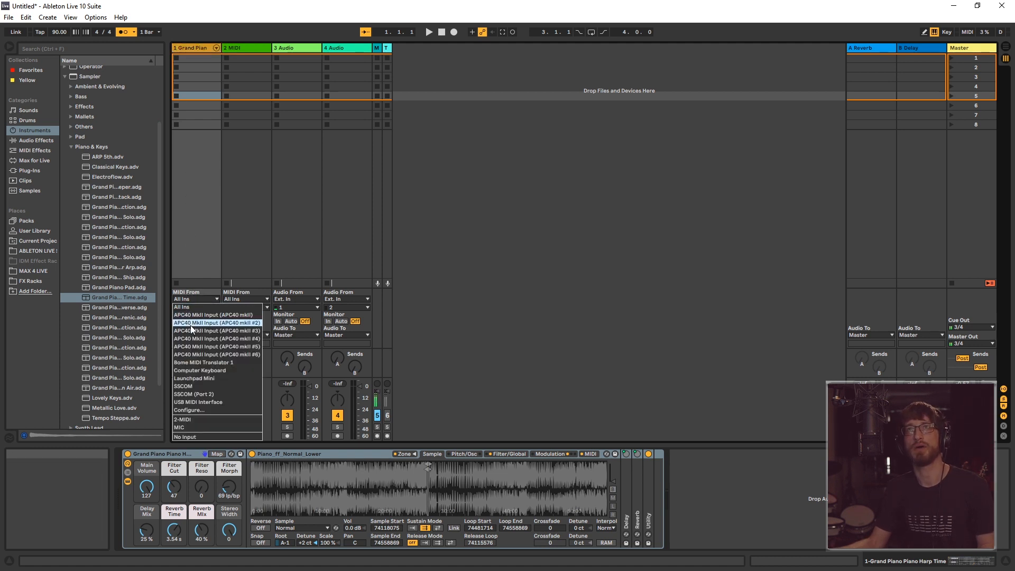
left_click(202, 371)
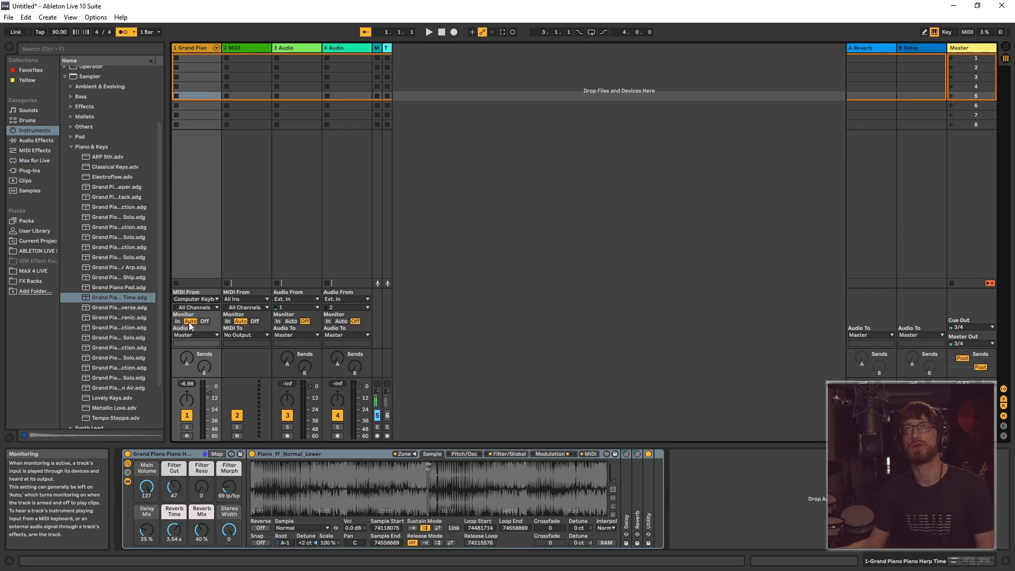
Step: Arm the piano track for recording and try playing it from the computer keyboard
left_click(188, 435)
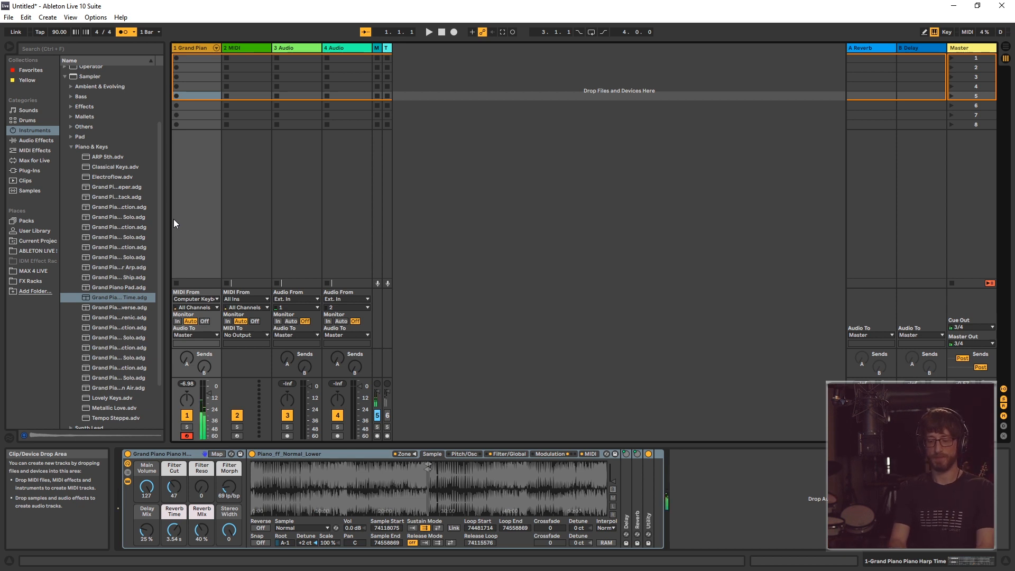
key("z")
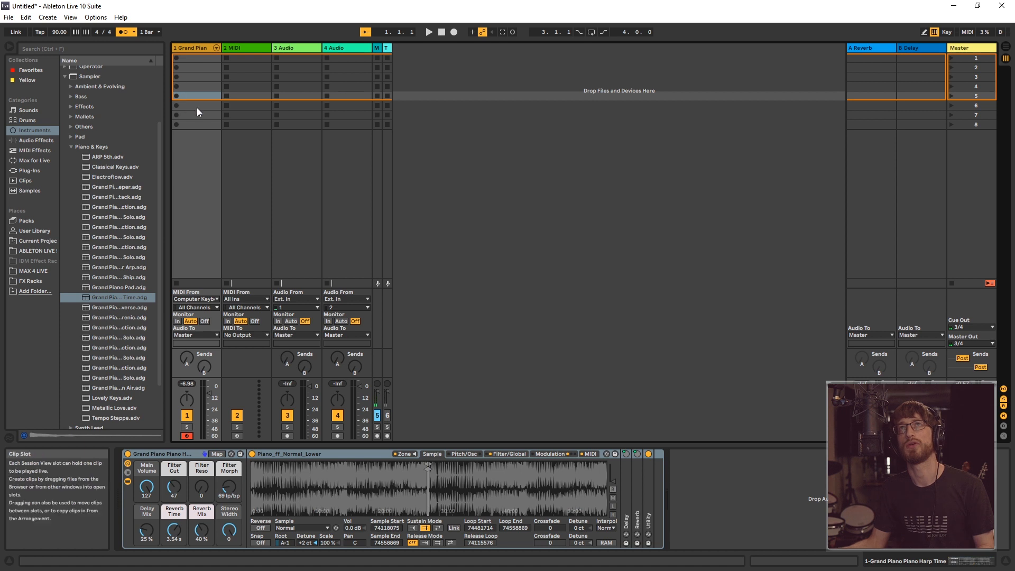
left_click(201, 57)
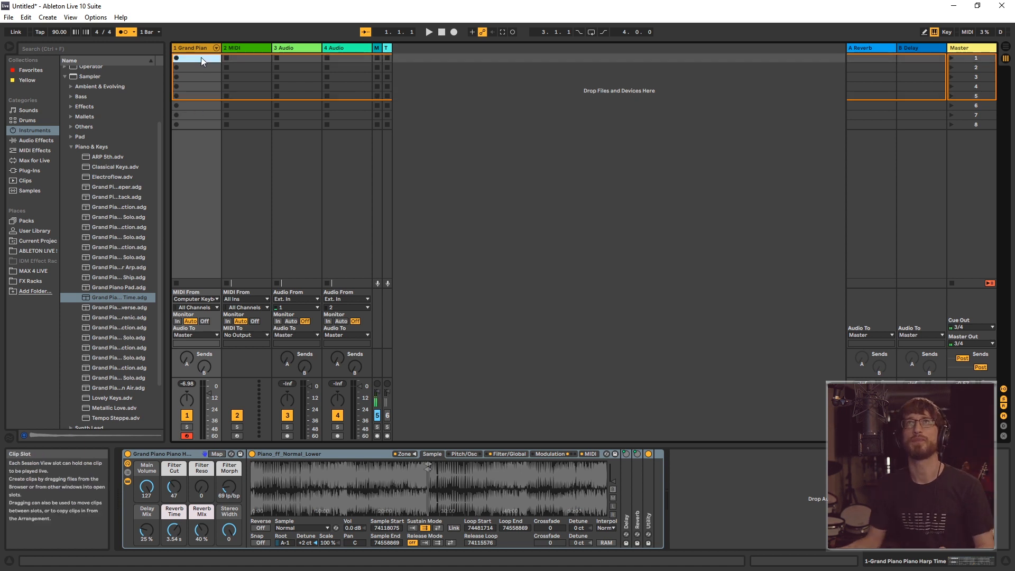
left_click(200, 65)
left_click(199, 59)
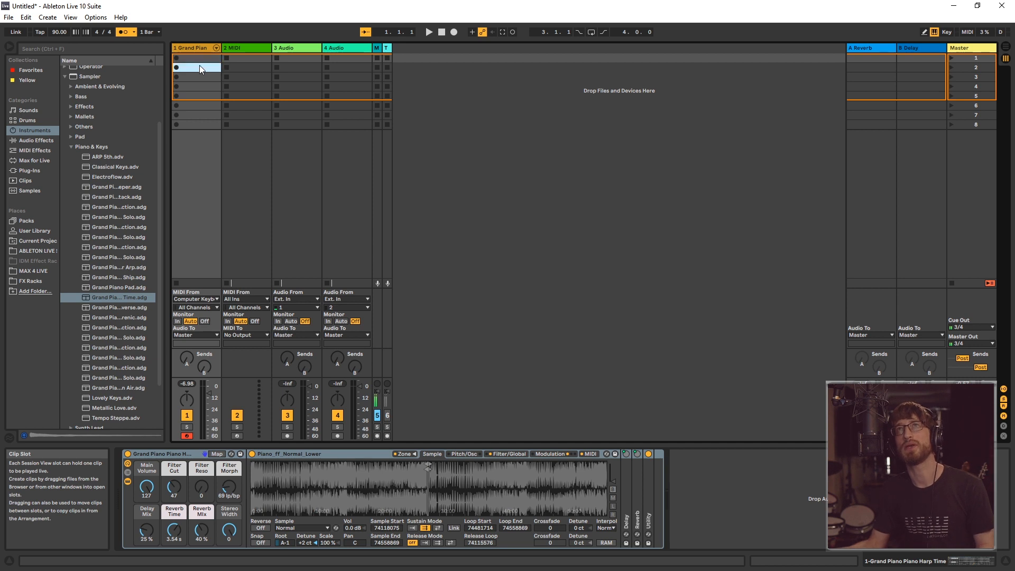
left_click(199, 65)
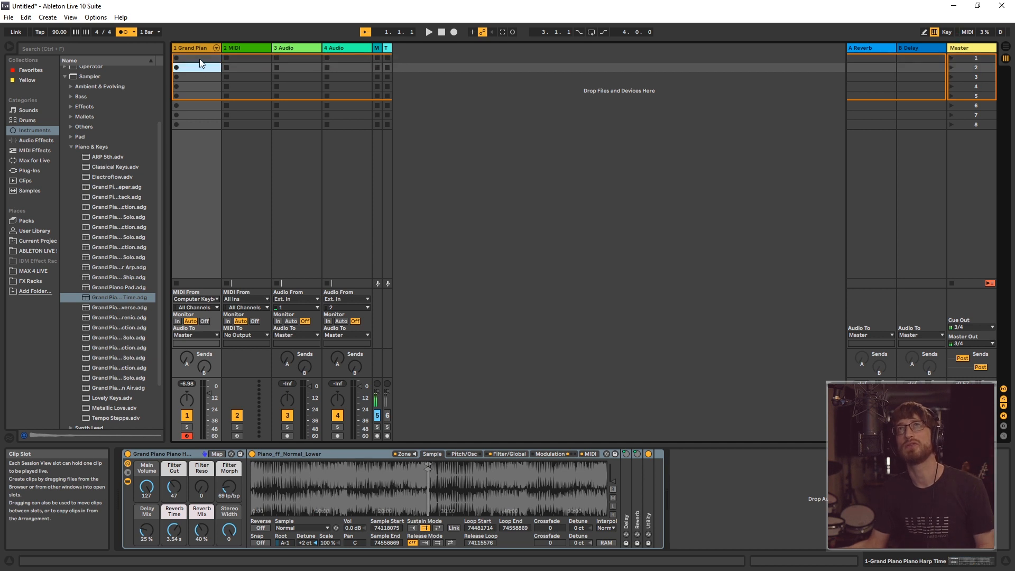
left_click(300, 58)
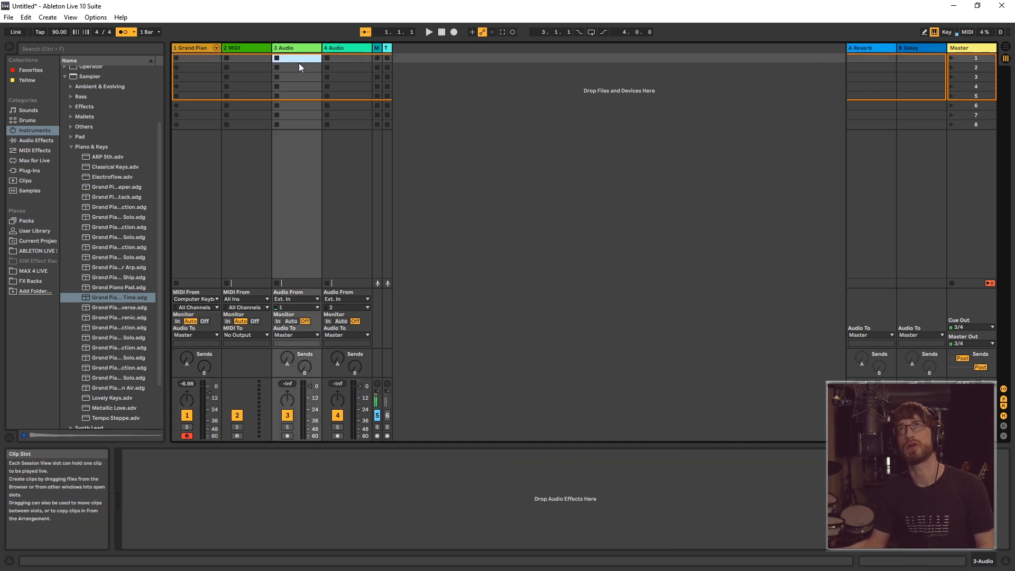
left_click(299, 65)
Step: Record a looping piano take in the piano track's first clip slot and replace it with a second take
left_click(189, 60)
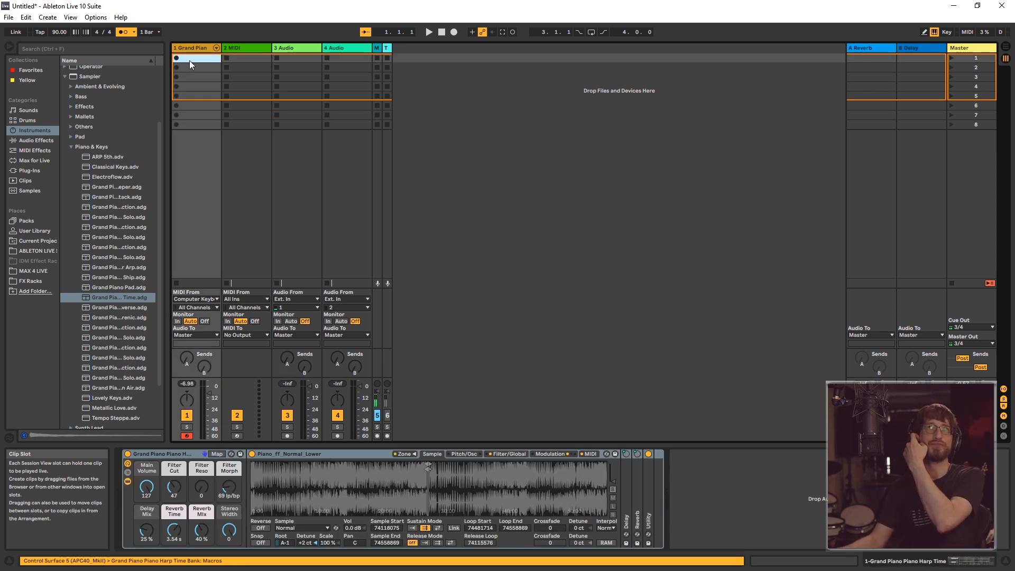
left_click(428, 32)
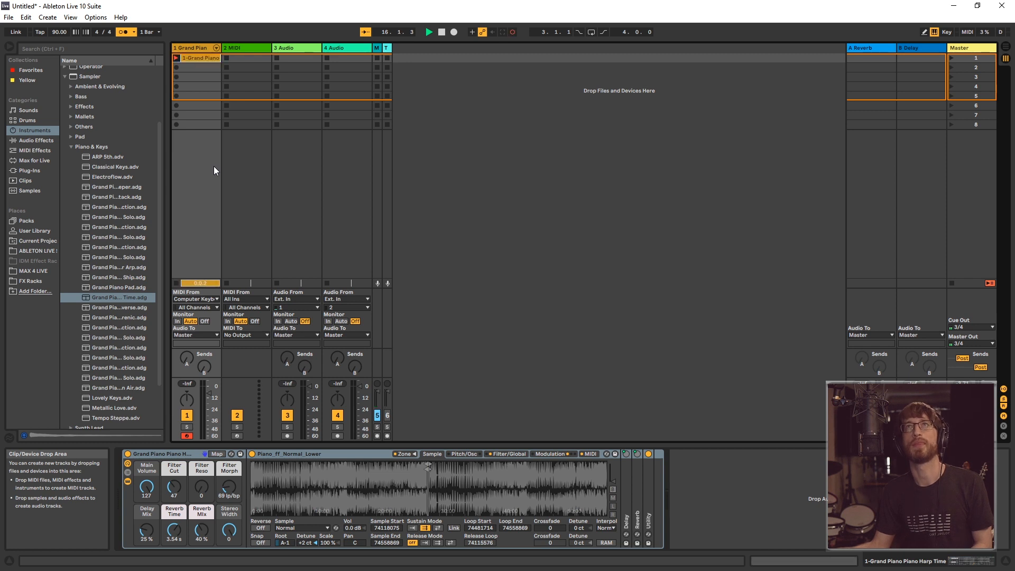
left_click(177, 58)
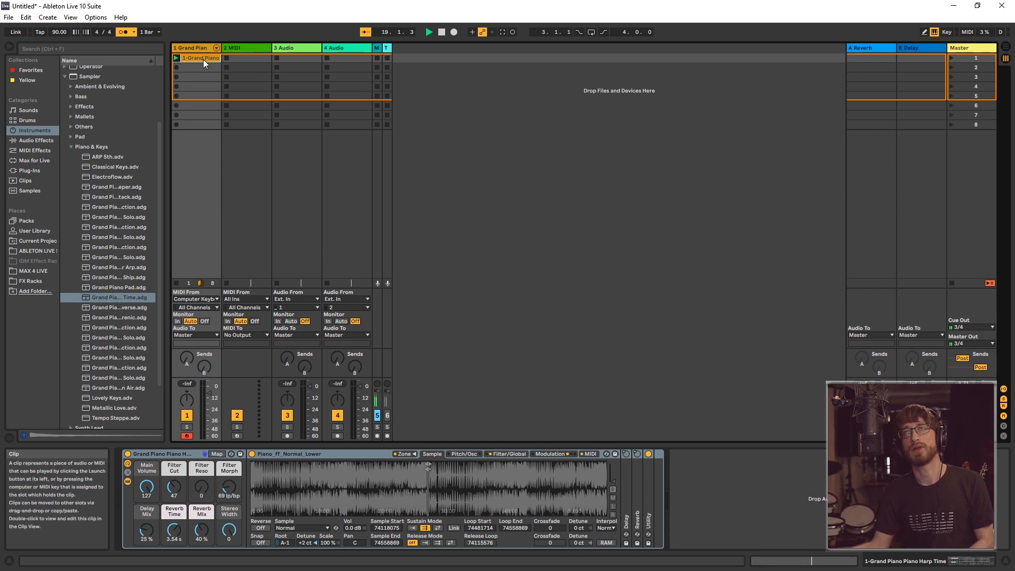
key("Delete")
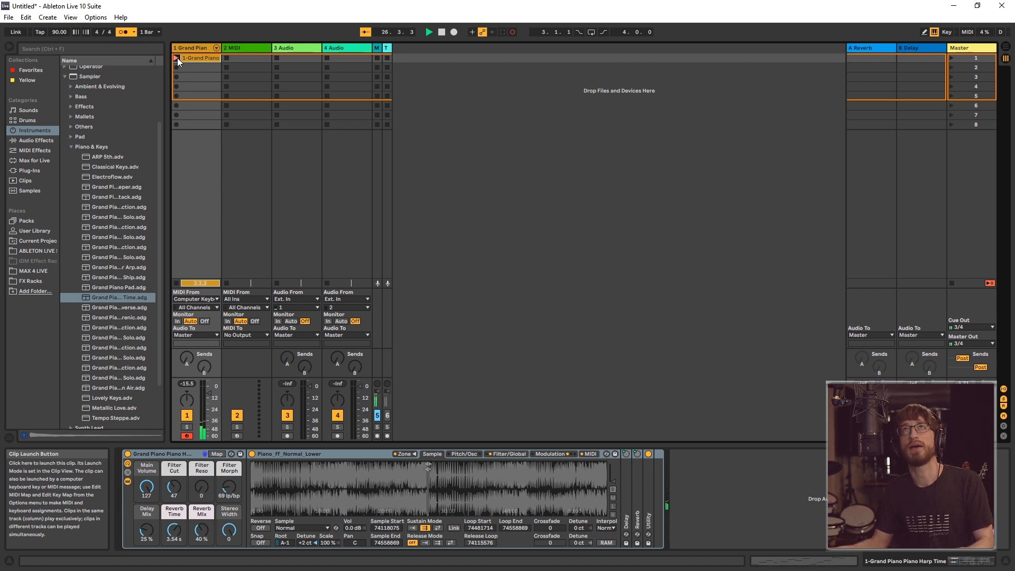
left_click(177, 58)
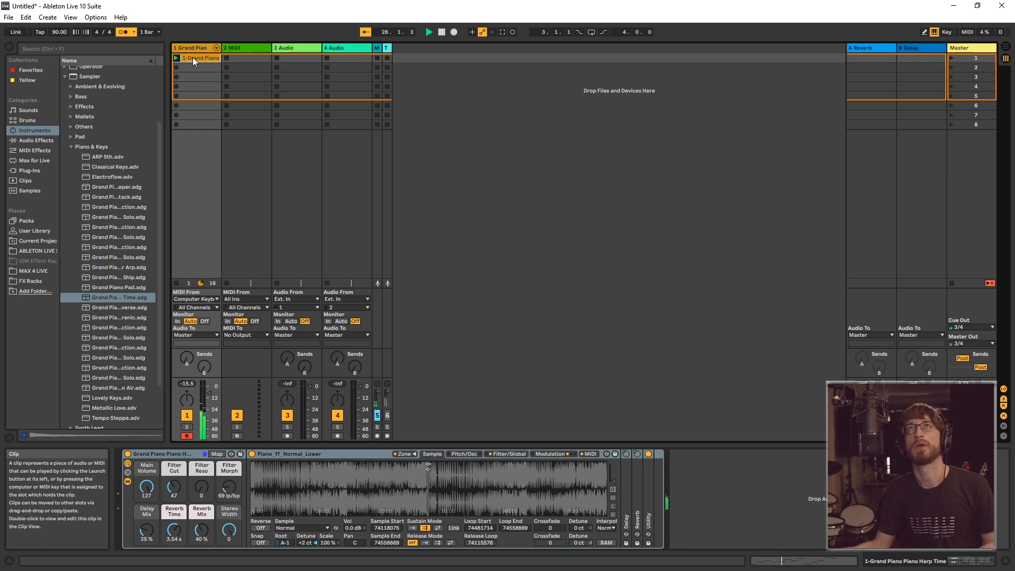
Step: Delete the piano take from the first clip slot and set Record Quantization to No Quantization
left_click(28, 19)
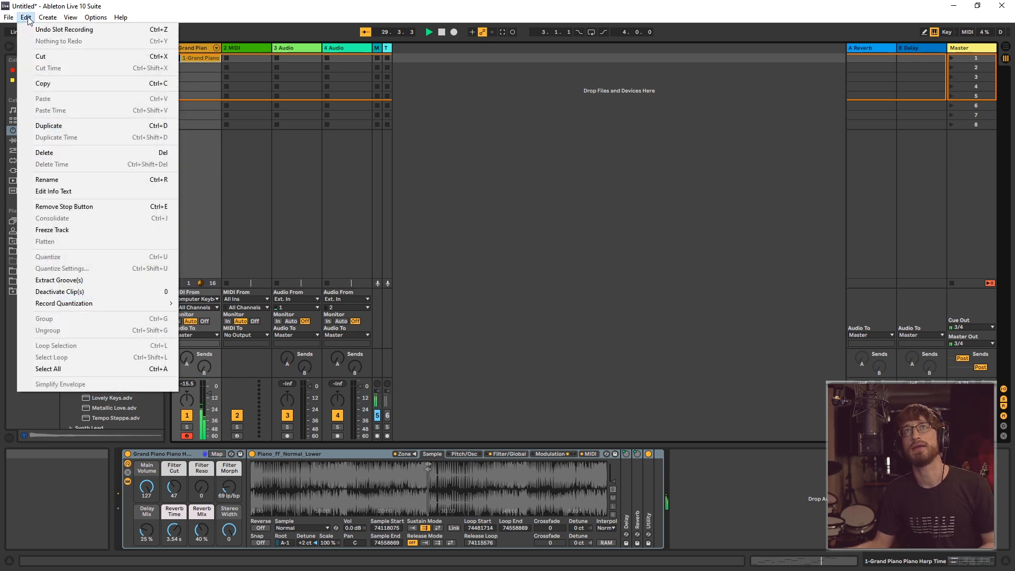
mouse_move(139, 309)
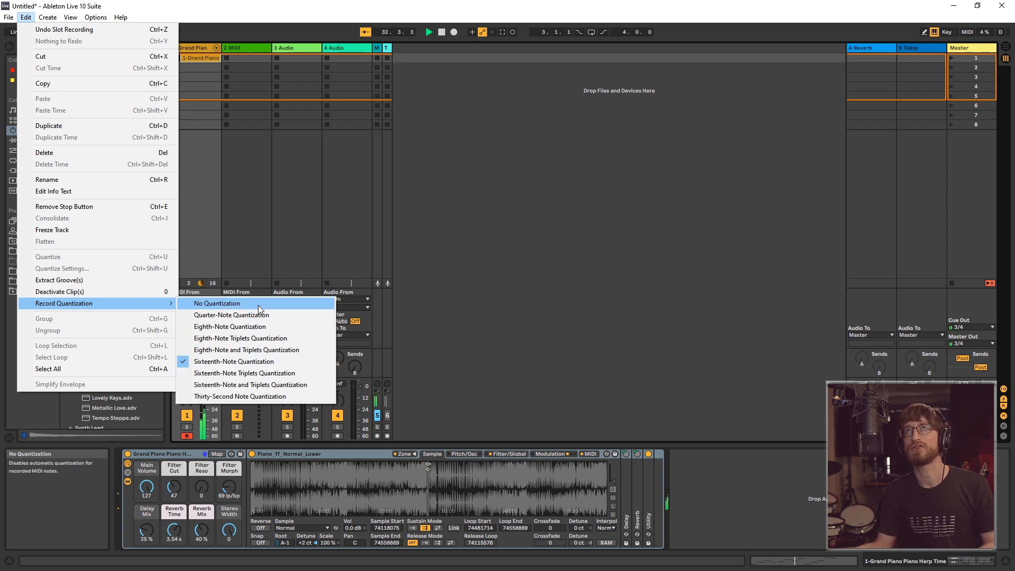
left_click(210, 3)
left_click_drag(199, 77, 199, 66)
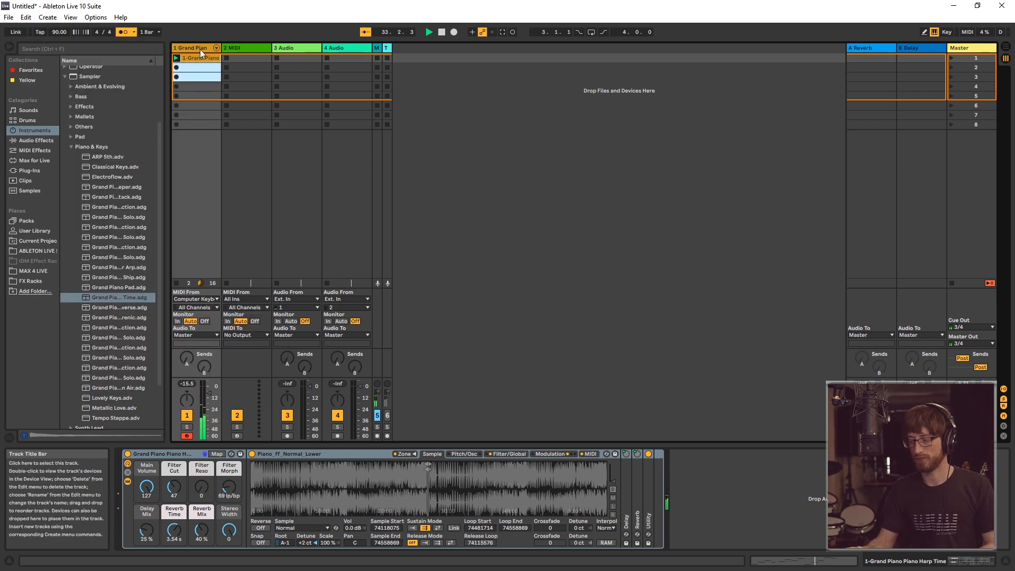
left_click(9, 17)
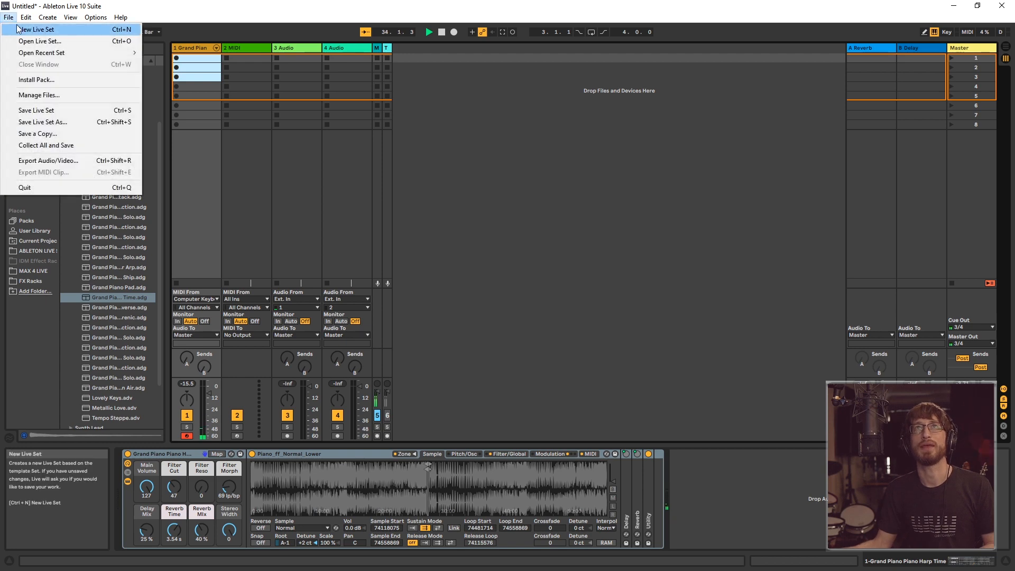
mouse_move(25, 17)
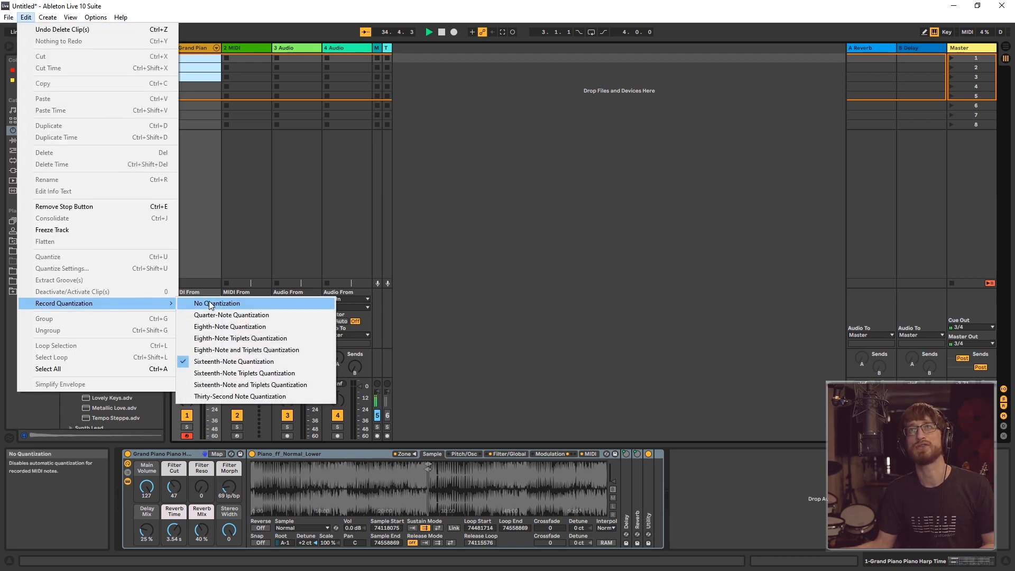
left_click(210, 303)
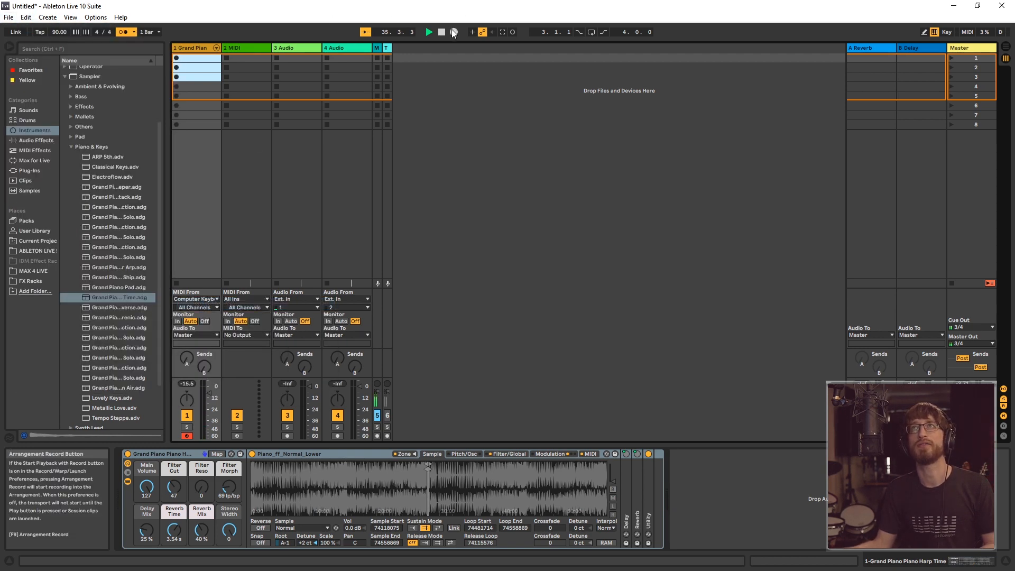
Step: Record and loop an unquantized piano take in the first clip slot, and delete that clip
left_click(177, 58)
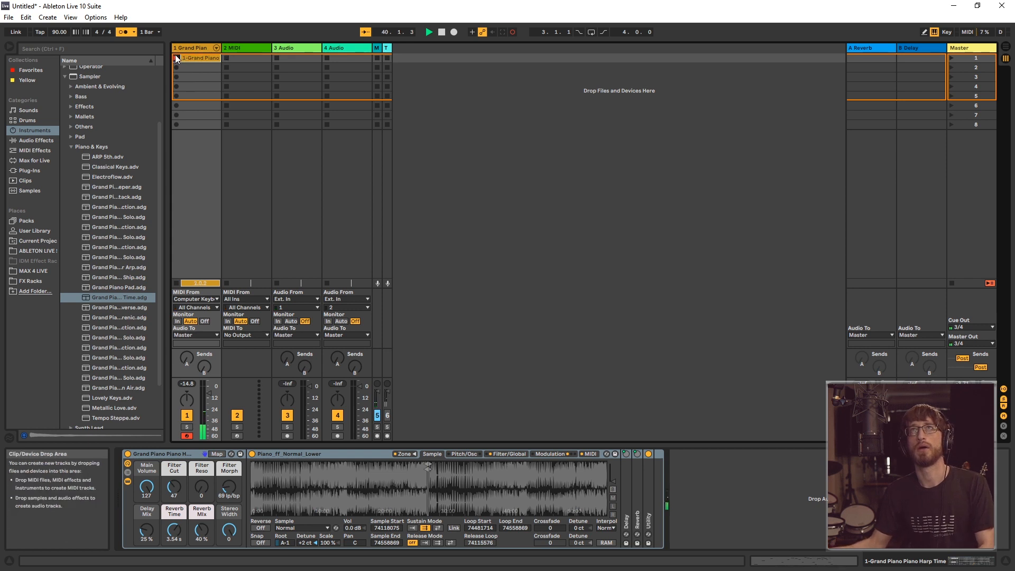
left_click(176, 57)
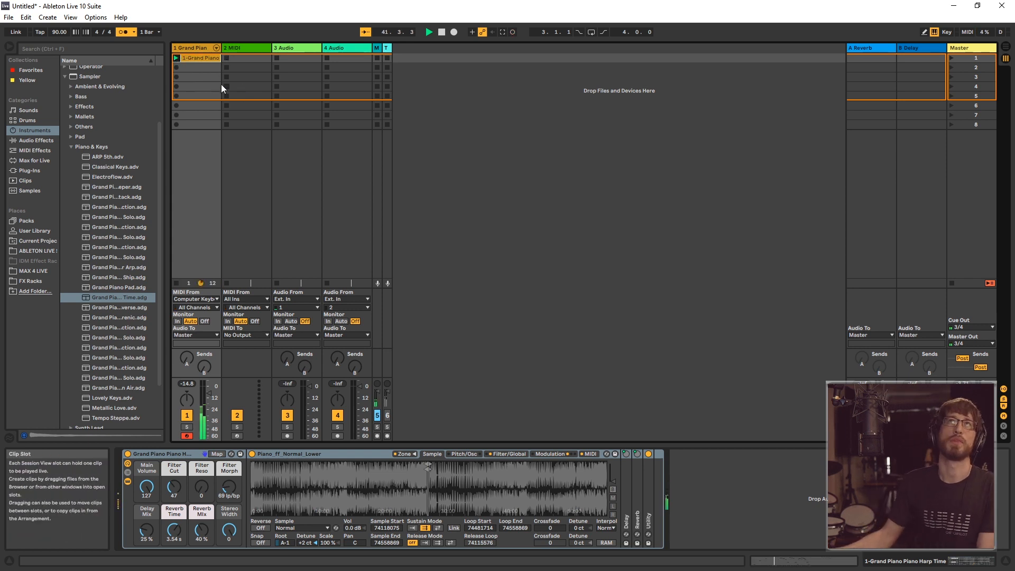
left_click(207, 71)
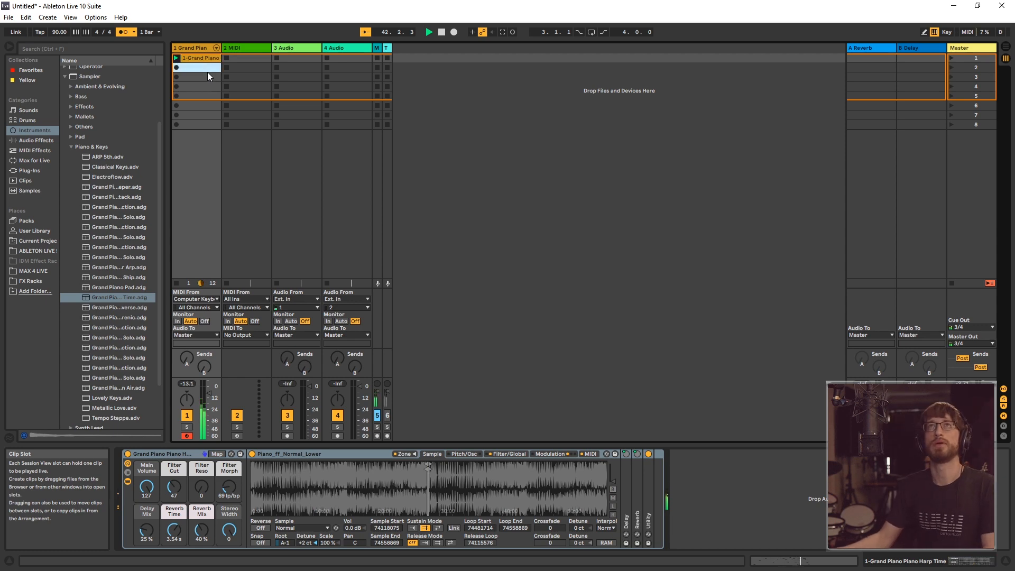
key("Delete")
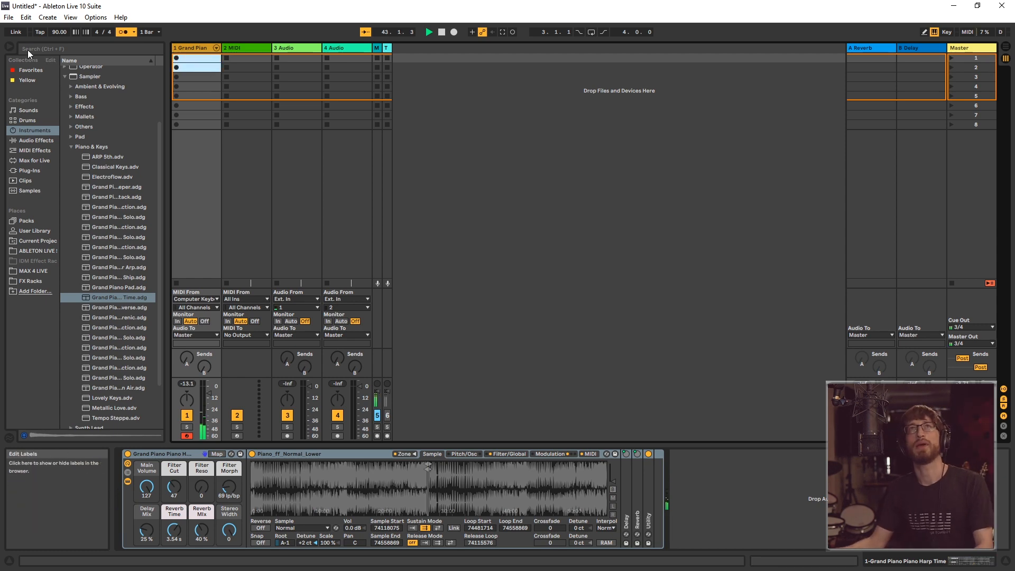
Step: Set Record Quantization to Sixteenth-Note Quantization and record a looping piano clip in the piano track's first slot
left_click(25, 17)
mouse_move(107, 307)
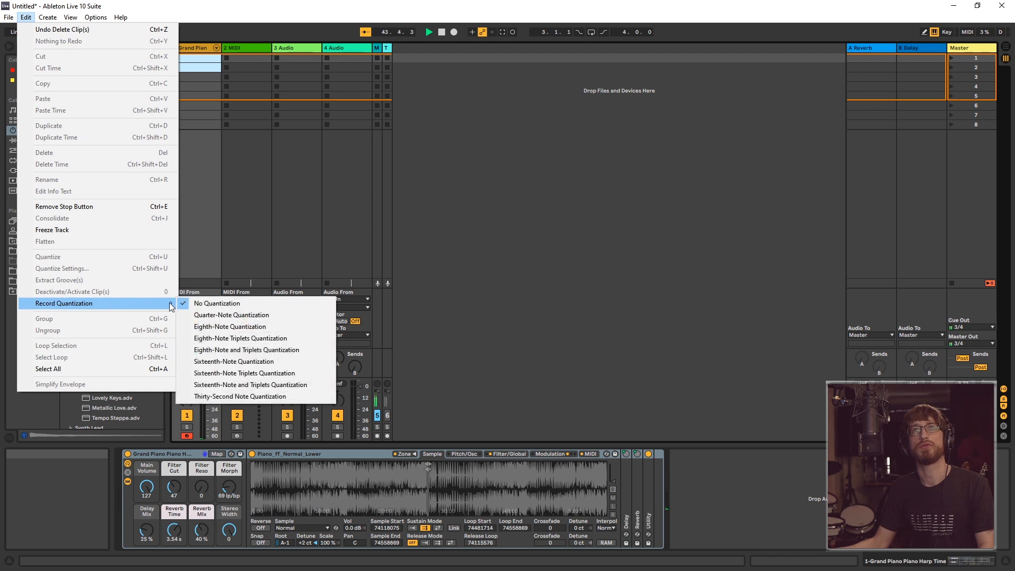
left_click(224, 362)
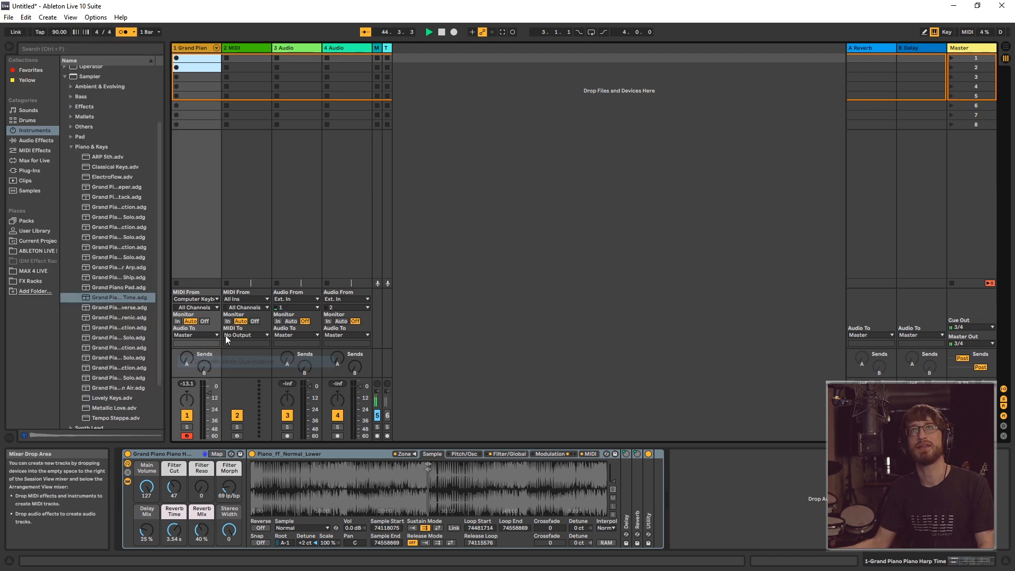
left_click(176, 57)
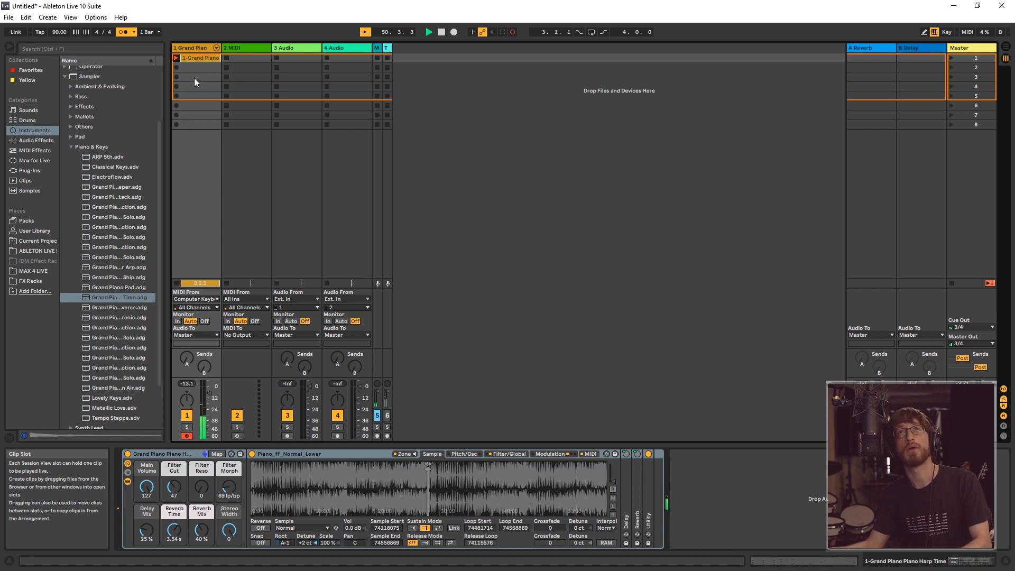
left_click(175, 59)
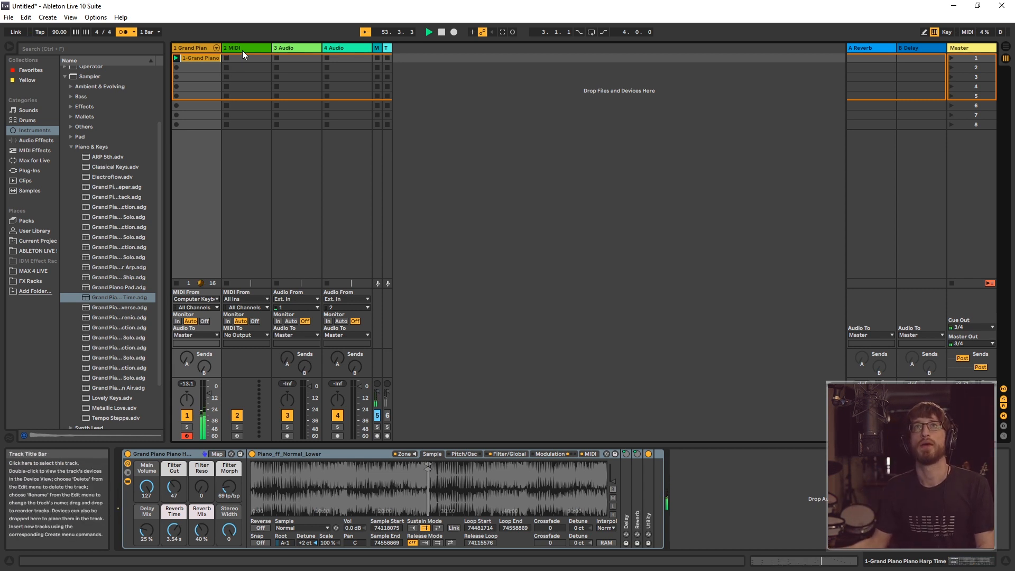
Step: Collapse the Piano & Keys presets in the browser and lower the preview volume slightly
left_click(71, 147)
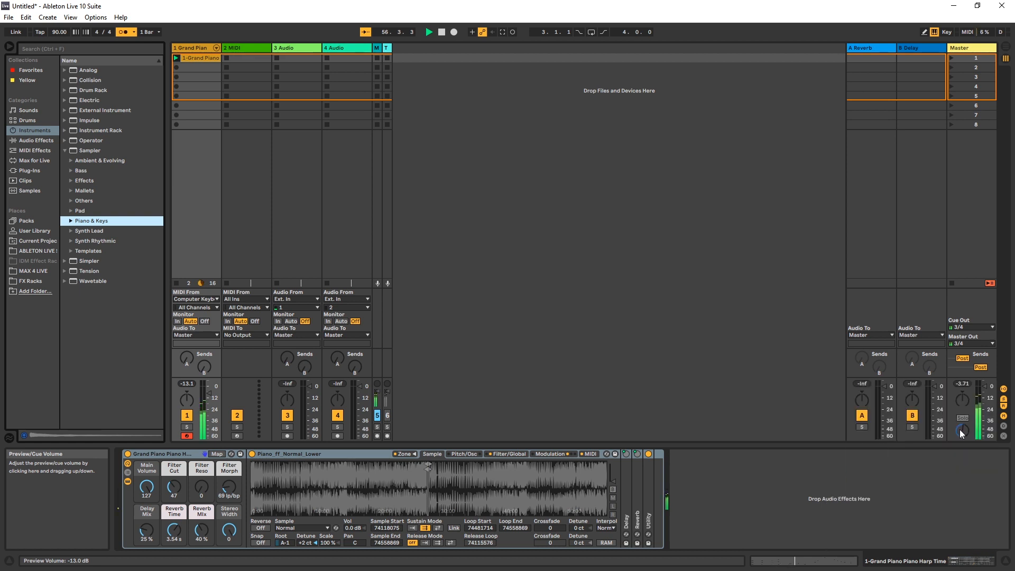
left_click_drag(959, 432, 959, 438)
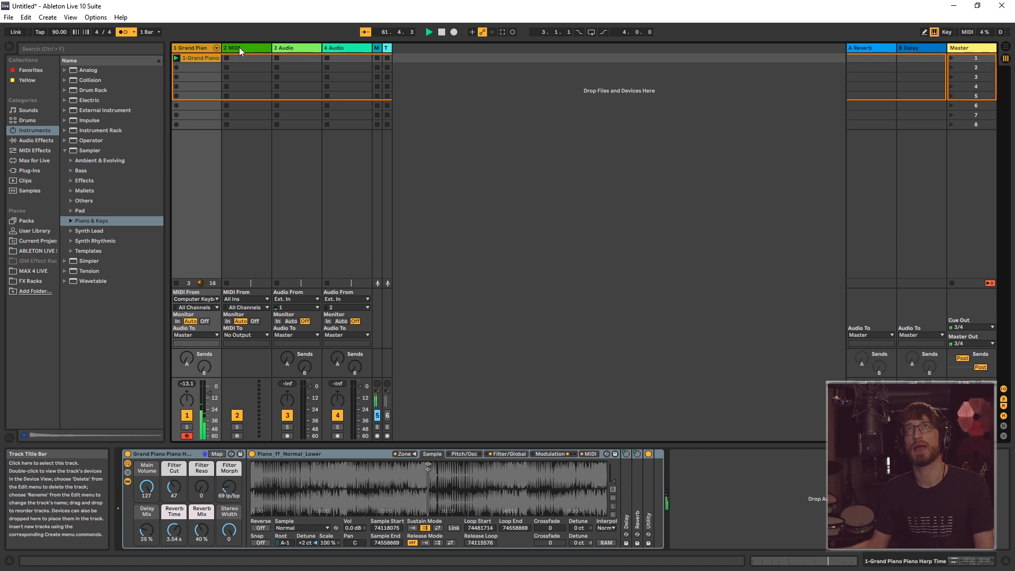
Step: Load the Mamas Bass preset from Sampler's Bass presets onto the second MIDI track
left_click(71, 169)
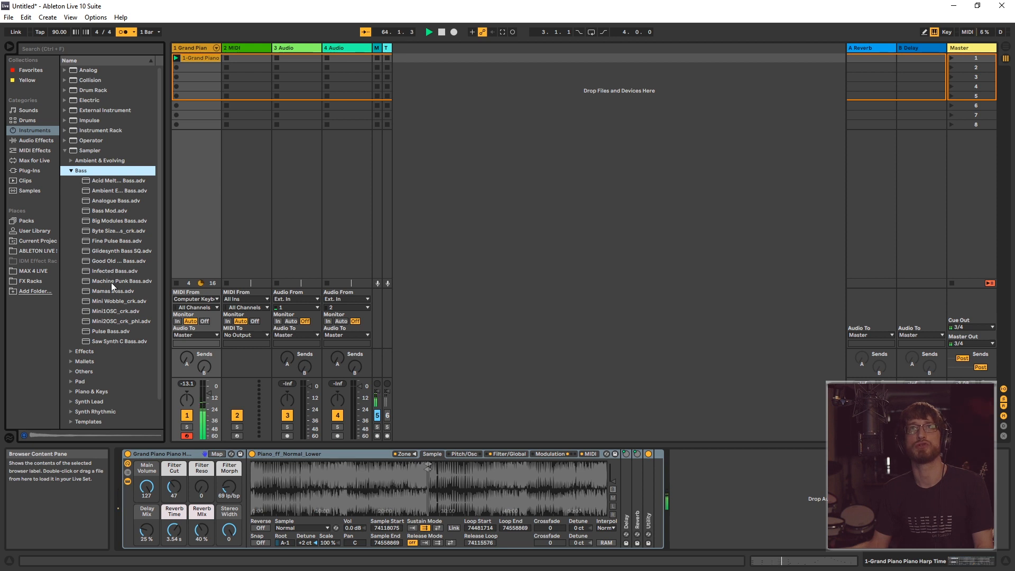
left_click_drag(108, 290, 244, 48)
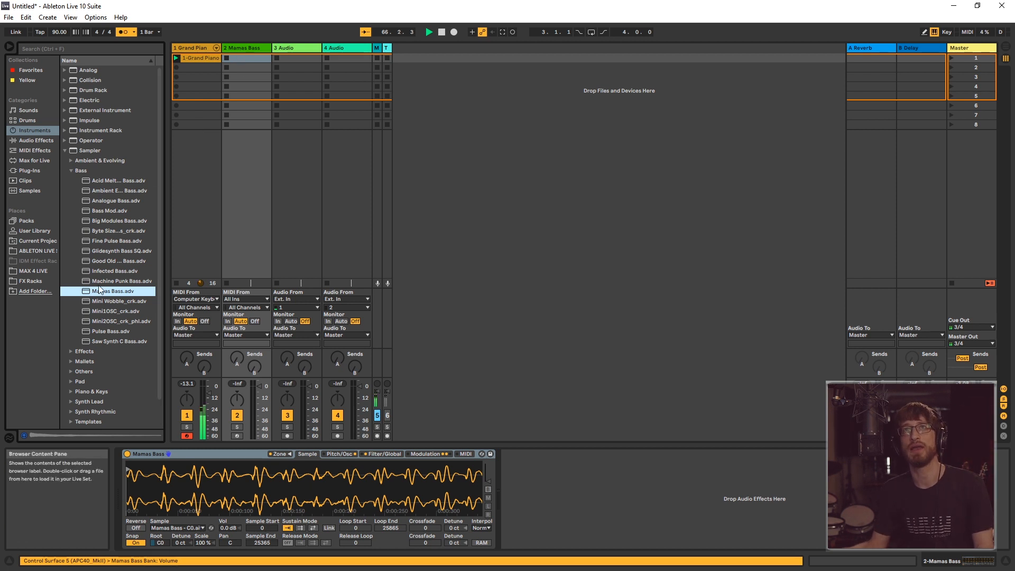
mouse_move(100, 292)
left_mouse_down()
mouse_move(267, 117)
mouse_move(290, 75)
mouse_move(296, 105)
mouse_move(298, 90)
mouse_move(109, 291)
left_mouse_up()
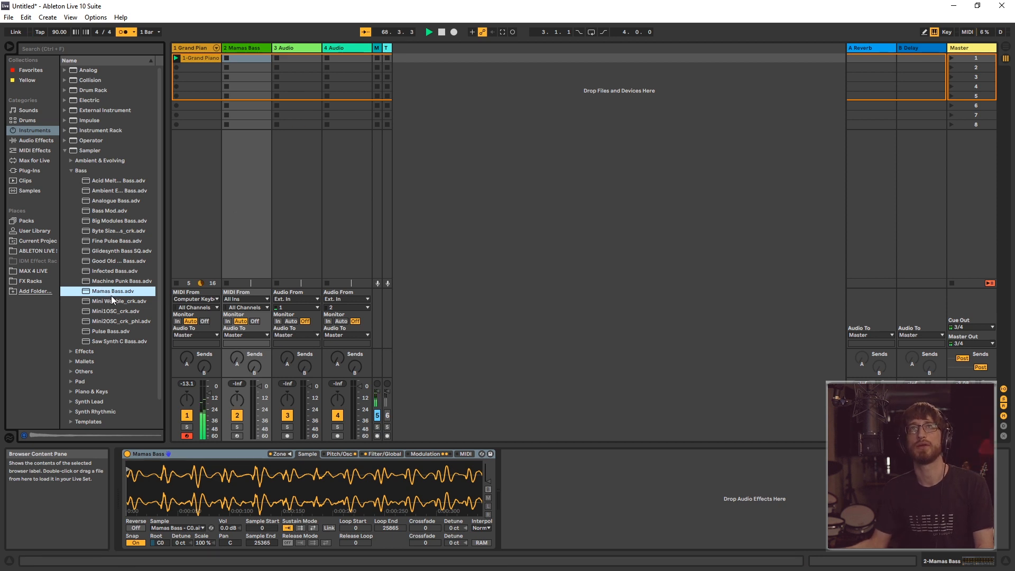
Step: Arm the bass track instead of the piano and set its MIDI input to Computer Keyboard to try playing it
left_click(235, 44)
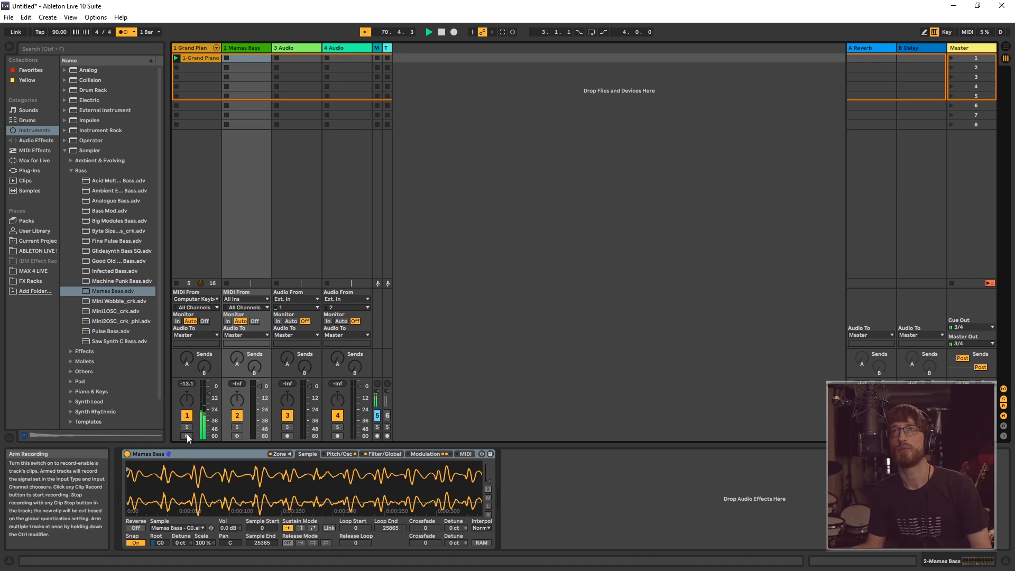
left_click(237, 436)
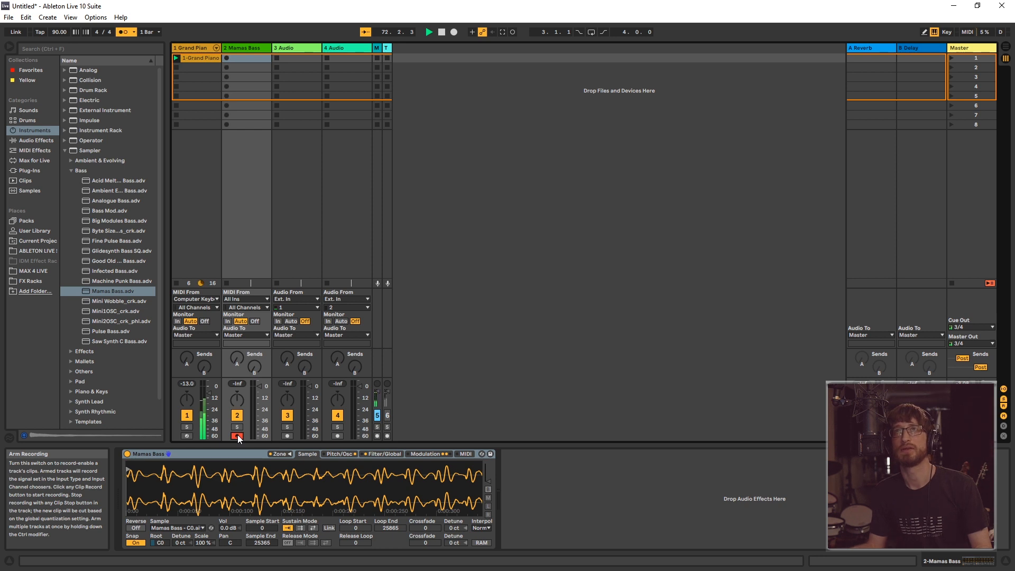
left_click(250, 299)
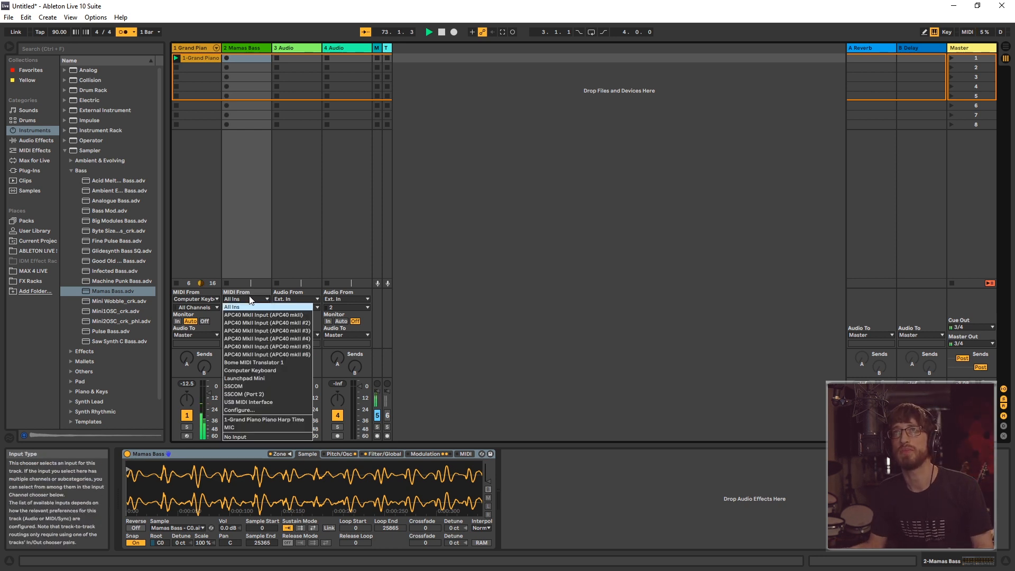
left_click(254, 369)
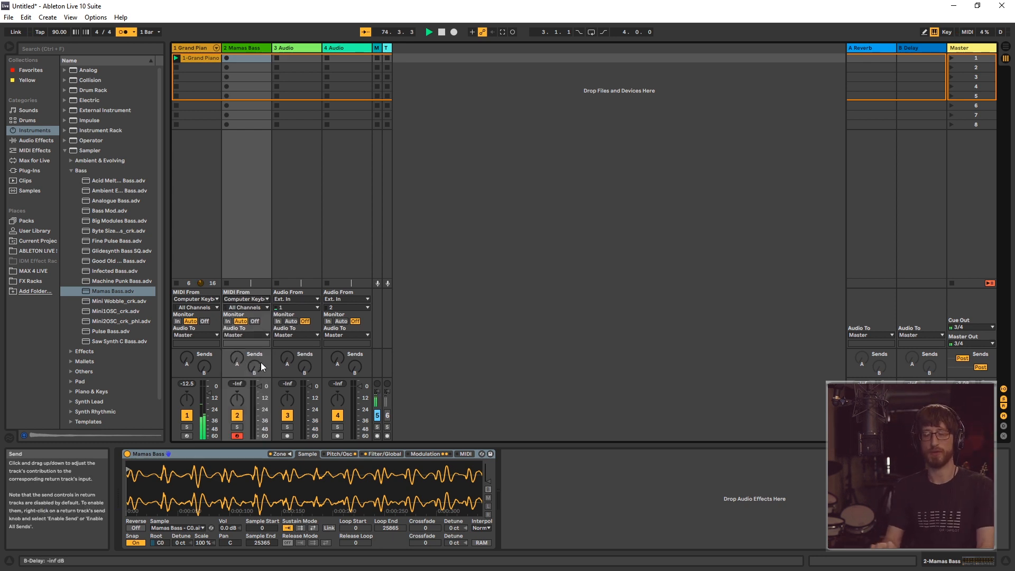
key("a")
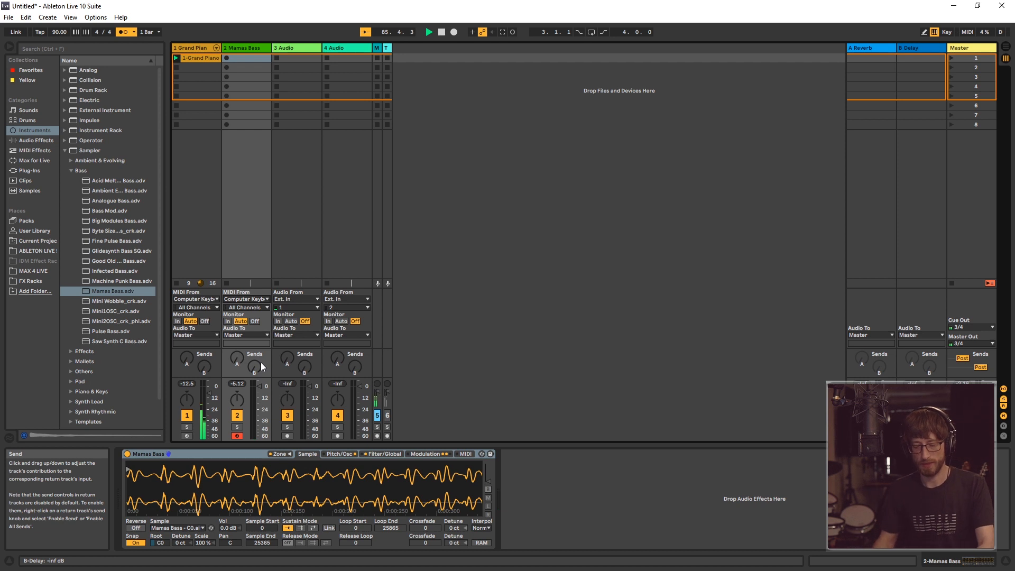
Step: Record a looping bass clip in the Mamas Bass track's first slot and disarm the track
left_click(226, 59)
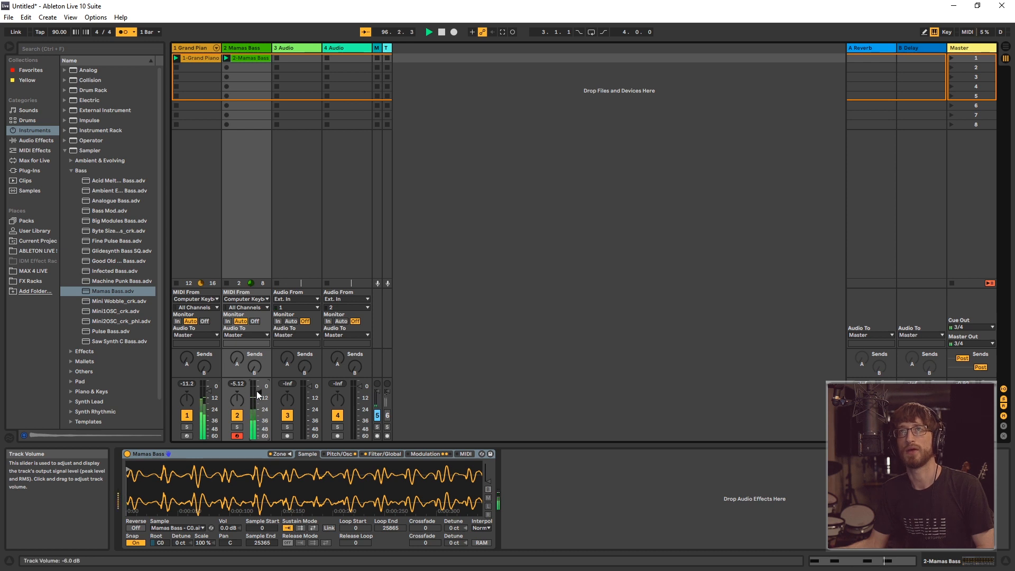
left_click(237, 436)
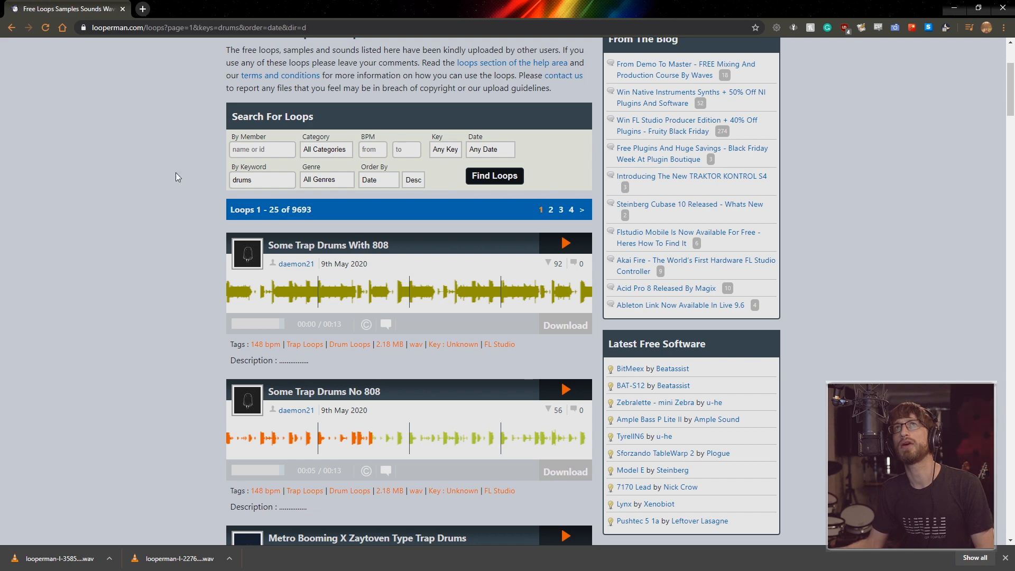
Step: Switch to the Looperman site in the browser and search its free loops for the keyword drums
scroll(98, 243, "up", 3)
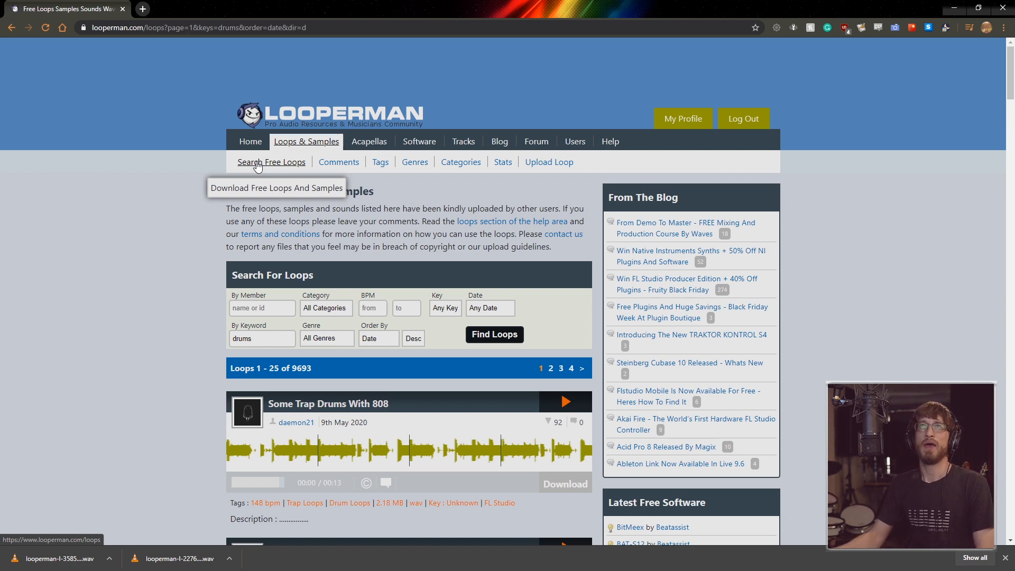
left_click(251, 143)
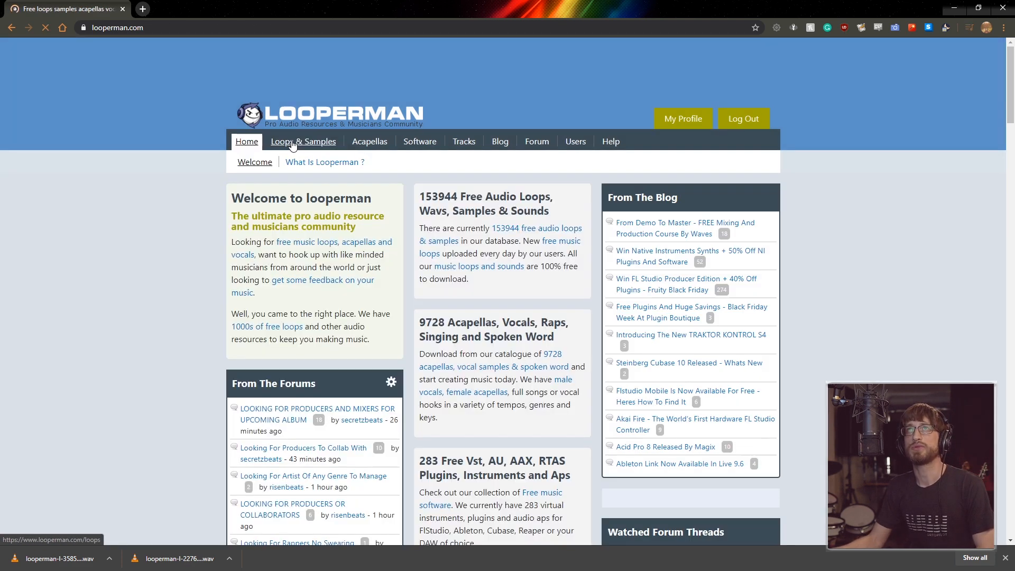
left_click(292, 144)
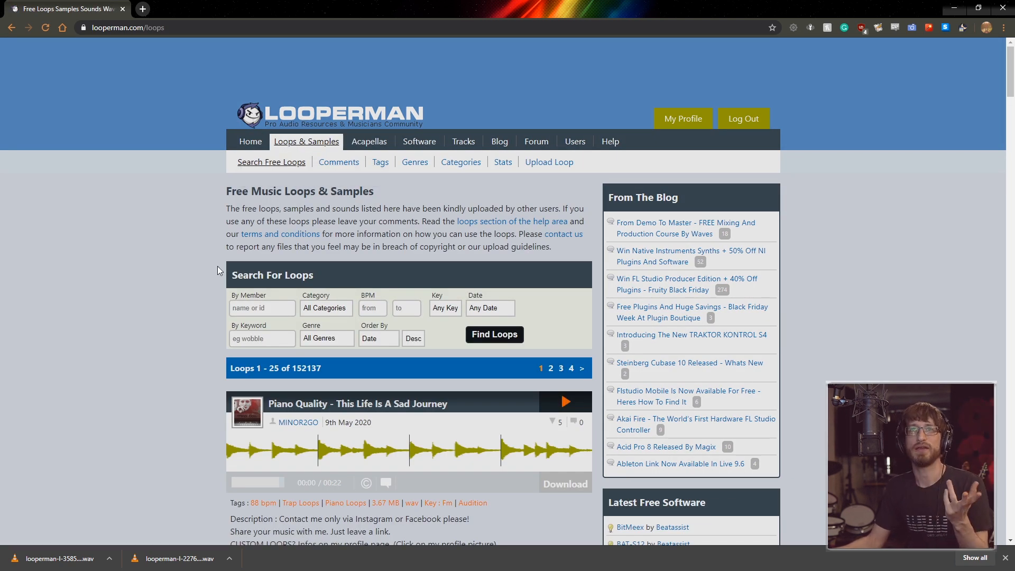
left_click(262, 336)
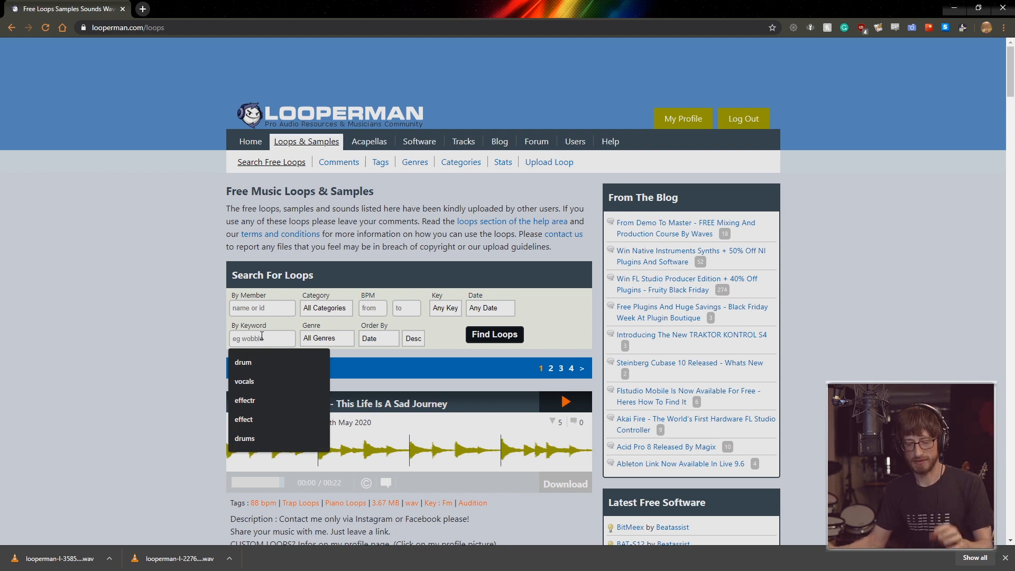
type("drum")
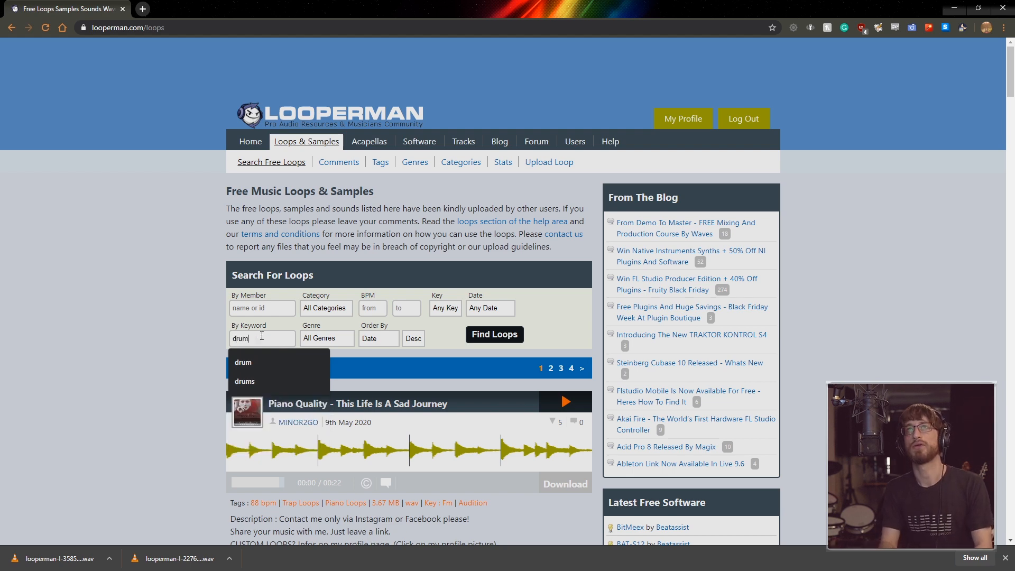
type("s")
key("Return")
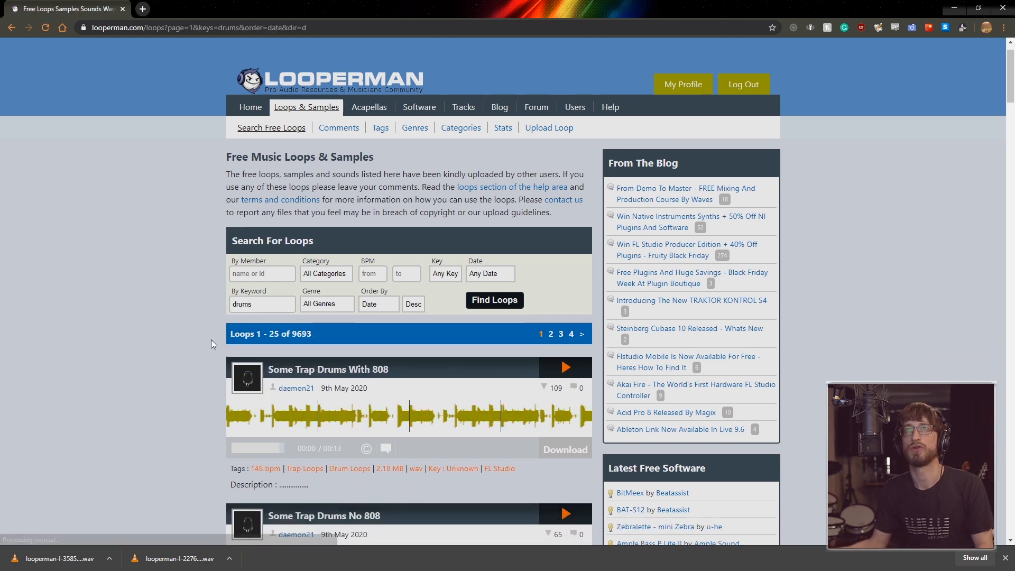
scroll(210, 338, "down", 5)
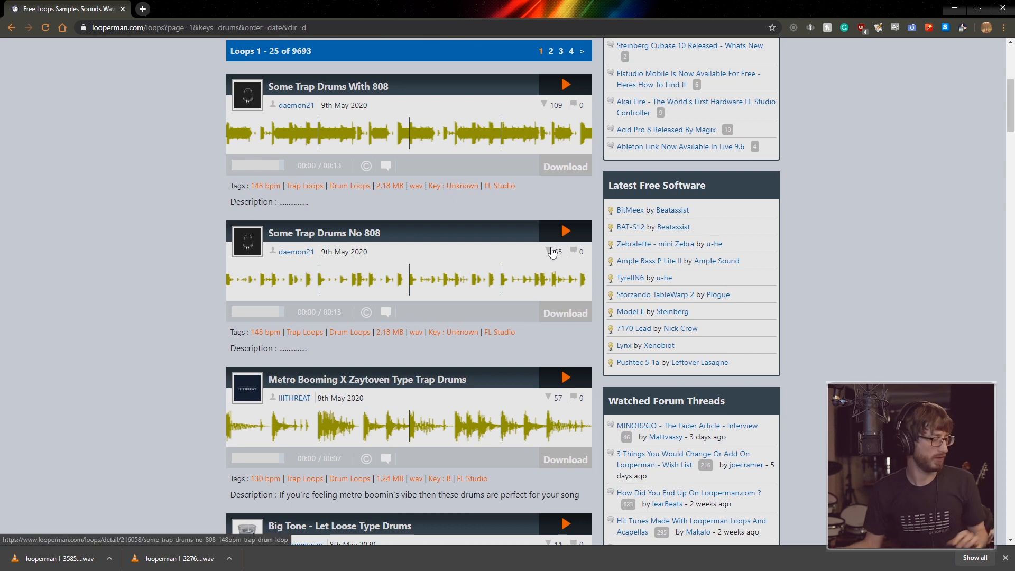
Step: Stop playback in Ableton Live and return to Looperman to preview the Some Trap Drums No 808 loop
key("alt+Tab")
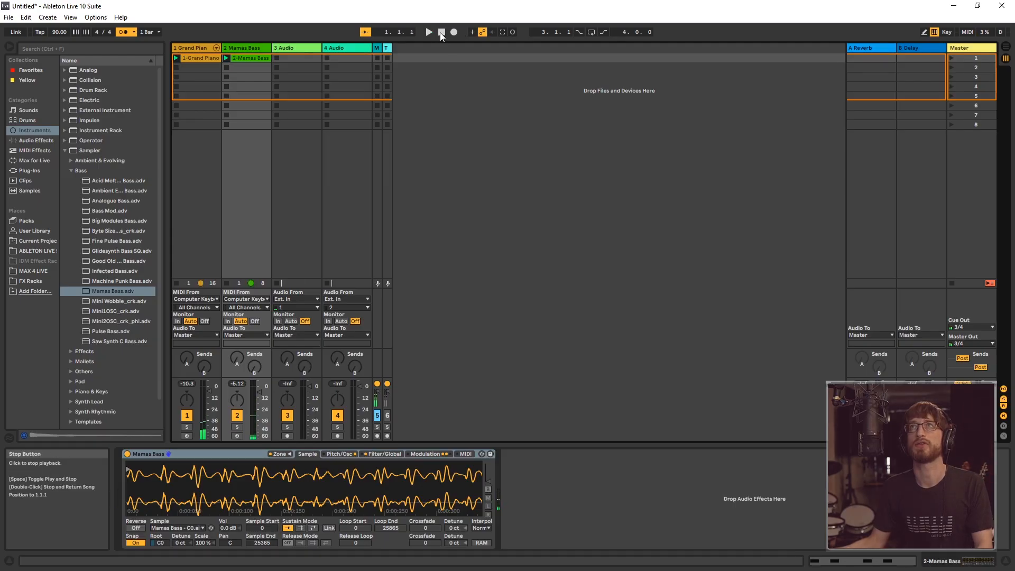
key("alt+Tab")
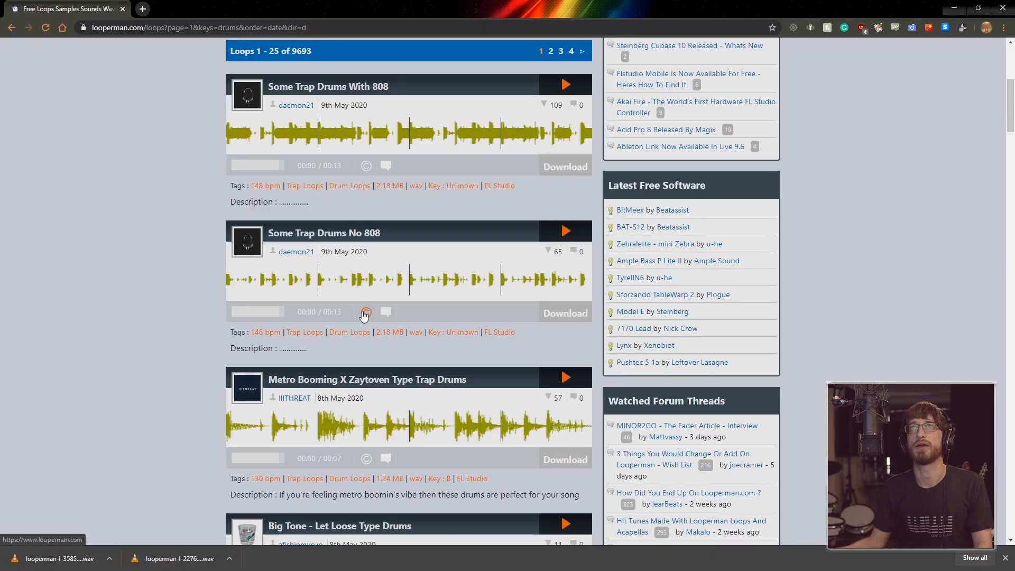
left_click(566, 235)
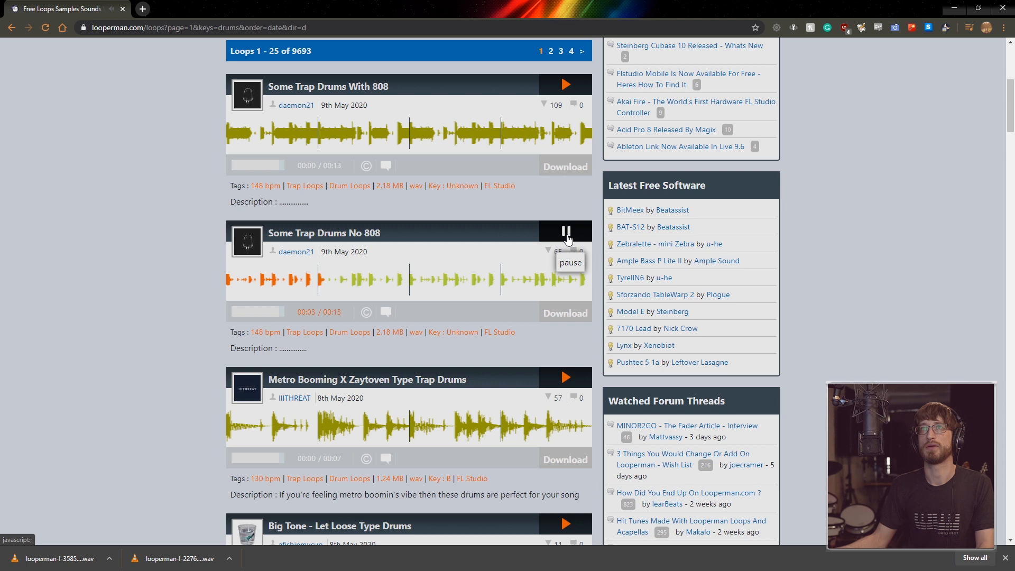
left_click(566, 235)
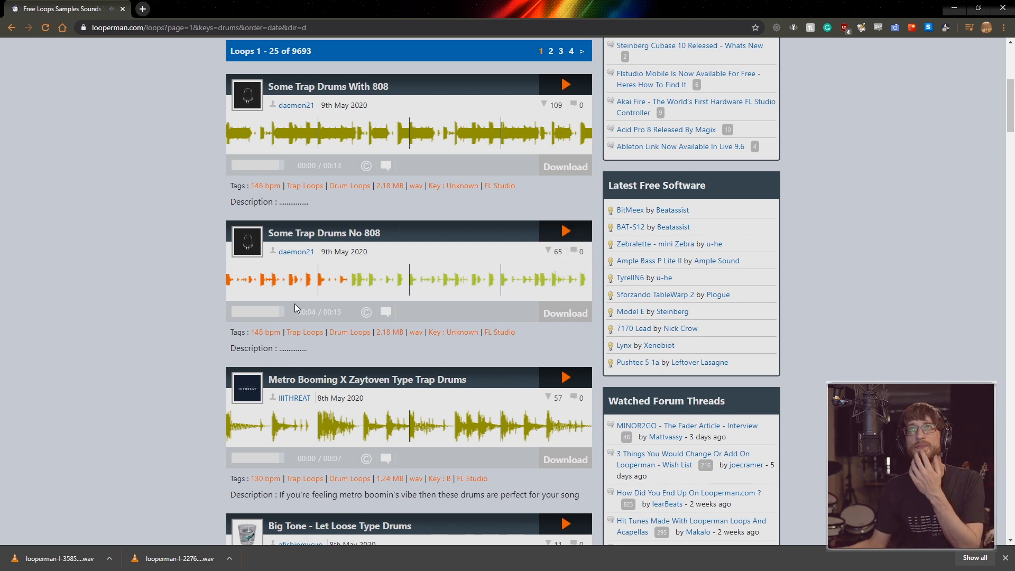
Step: Look through the drum loop results and open the download page of Some Trap Drums With 808
scroll(306, 282, "up", 1)
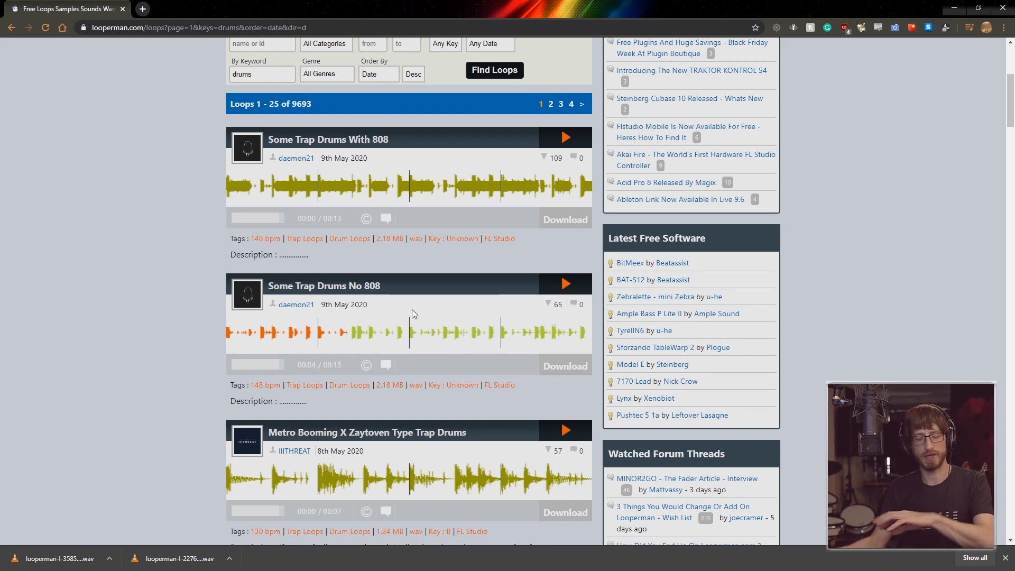
scroll(348, 267, "down", 2)
scroll(348, 268, "up", 3)
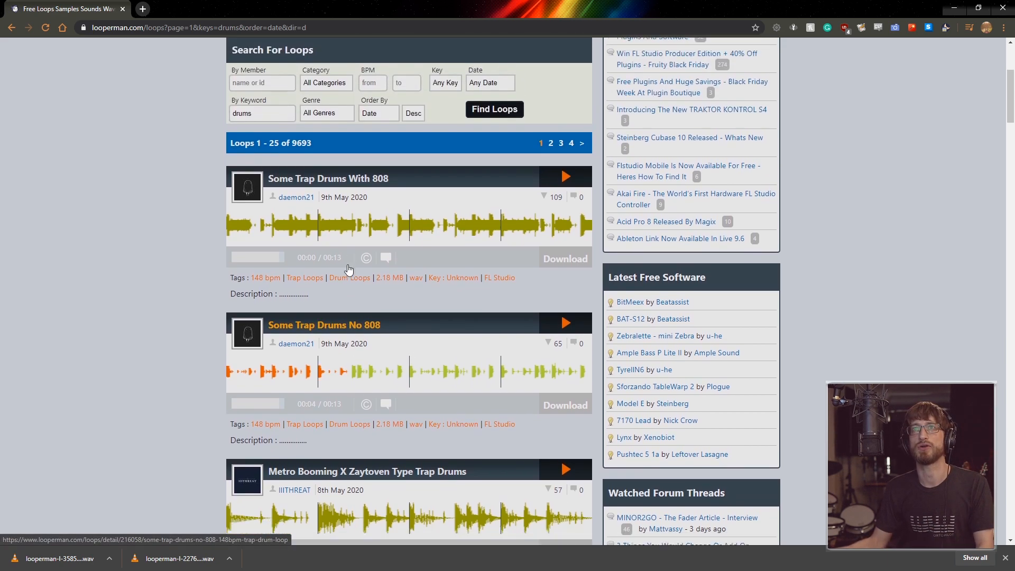
scroll(348, 268, "down", 5)
scroll(354, 259, "up", 4)
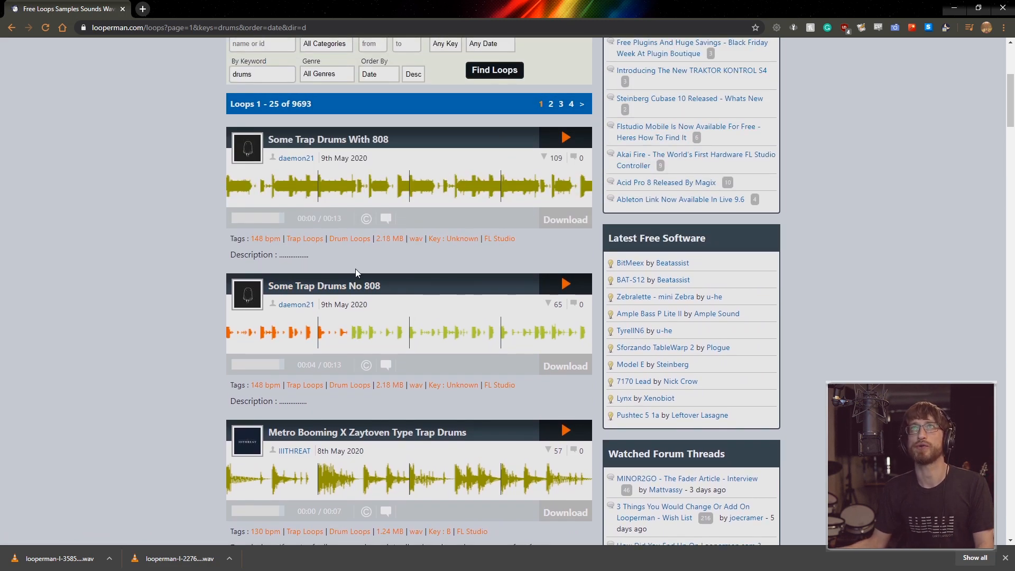
scroll(354, 269, "up", 5)
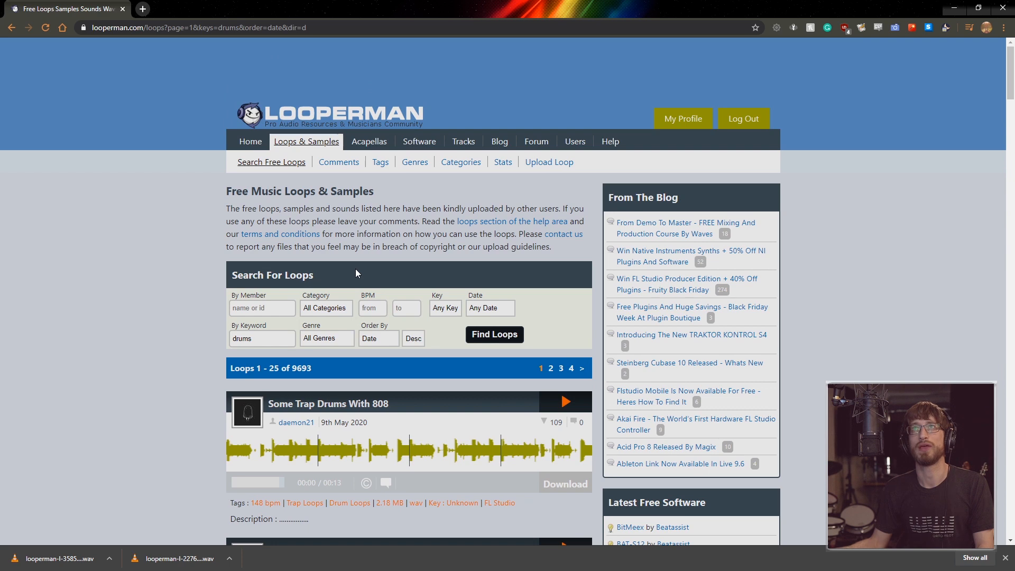
scroll(357, 264, "down", 1)
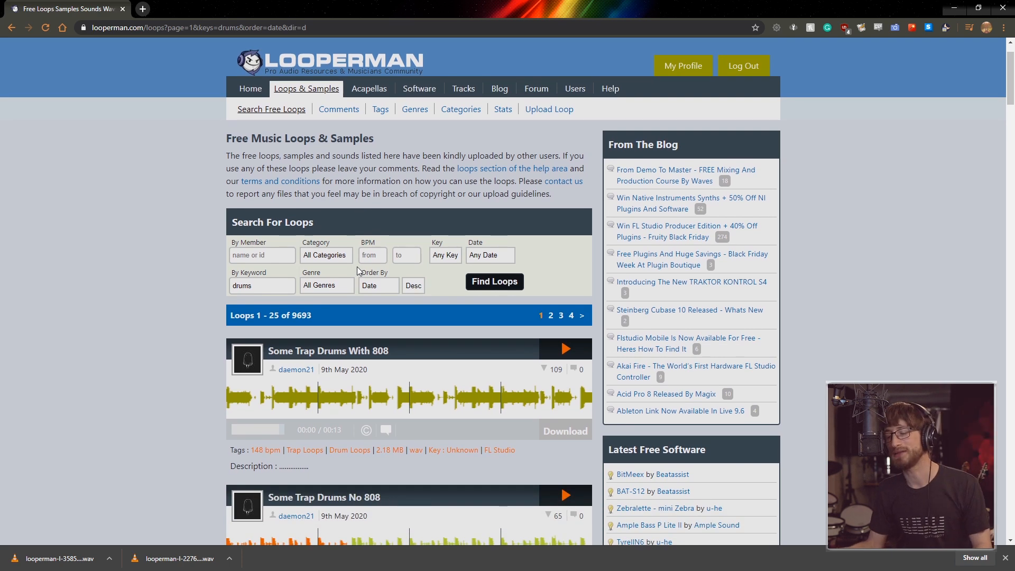
scroll(436, 374, "down", 4)
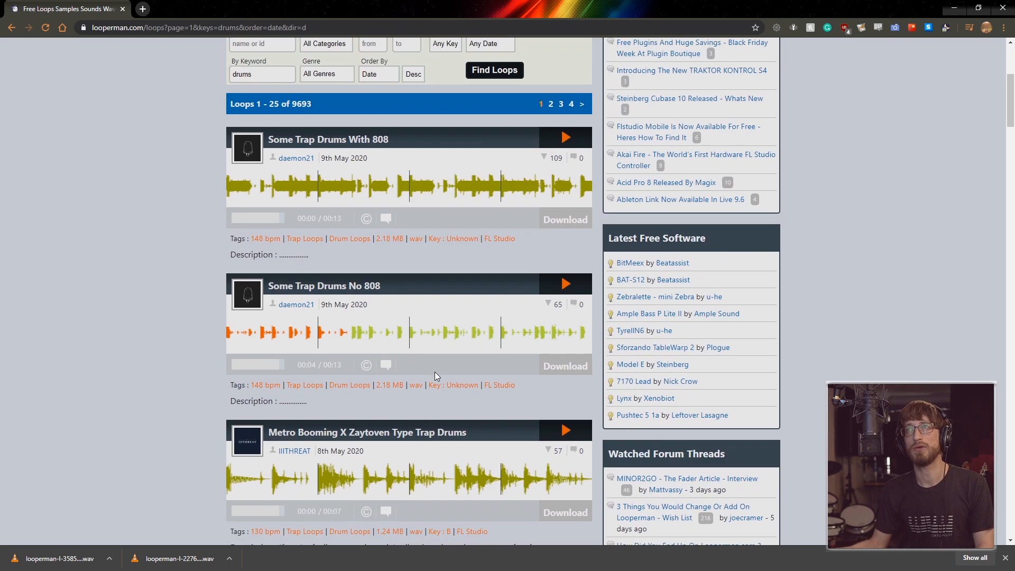
left_click(563, 219)
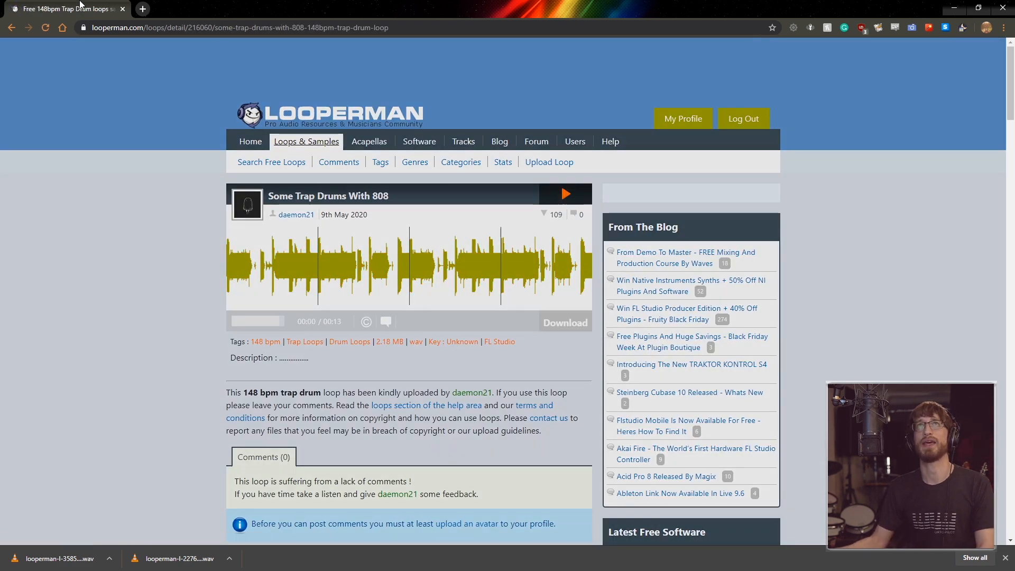
Step: Switch to Ableton Live and import the downloaded Looperman drum loop into the first slot of the third track
key("alt+Tab")
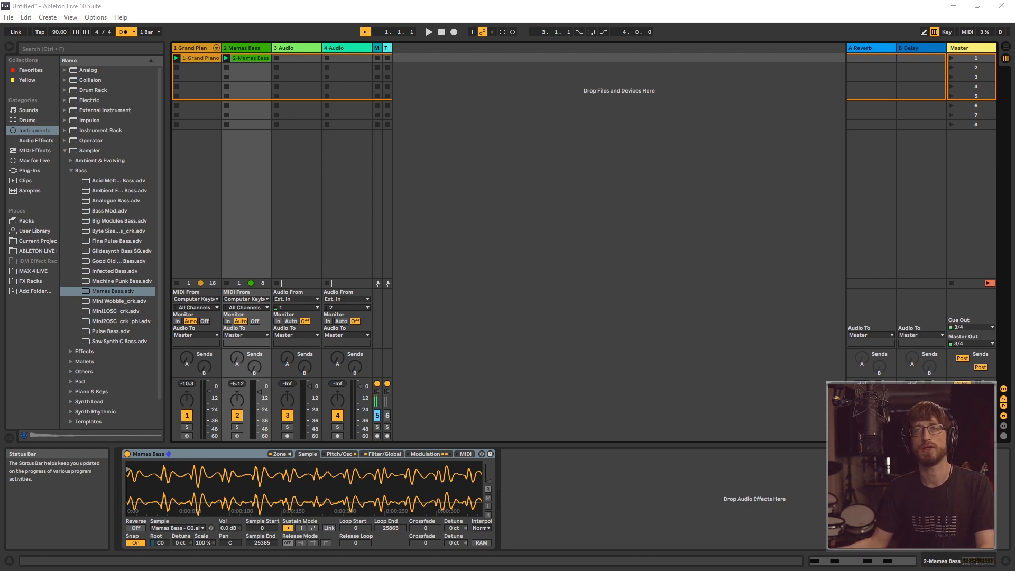
left_click_drag(276, 570, 293, 228)
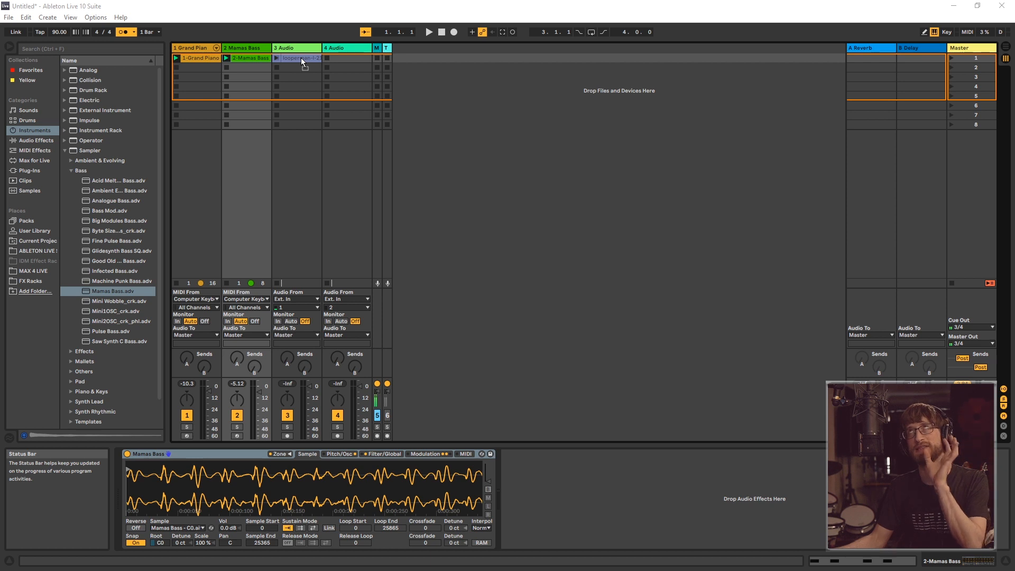
left_click_drag(300, 58, 300, 59)
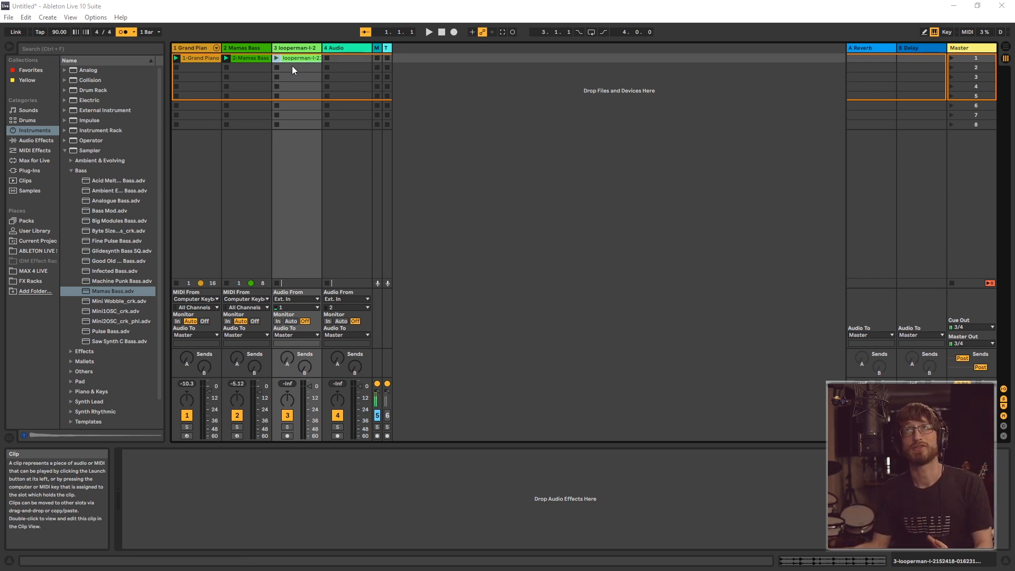
Step: Launch the drum loop alongside the piano and bass clips and lower its track volume slightly
left_click(428, 32)
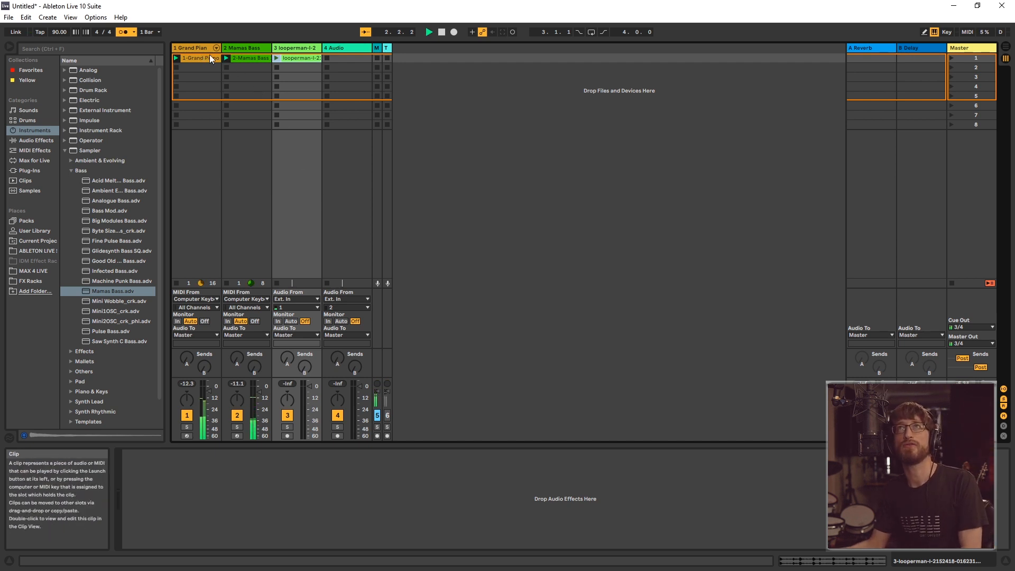
left_click(276, 57)
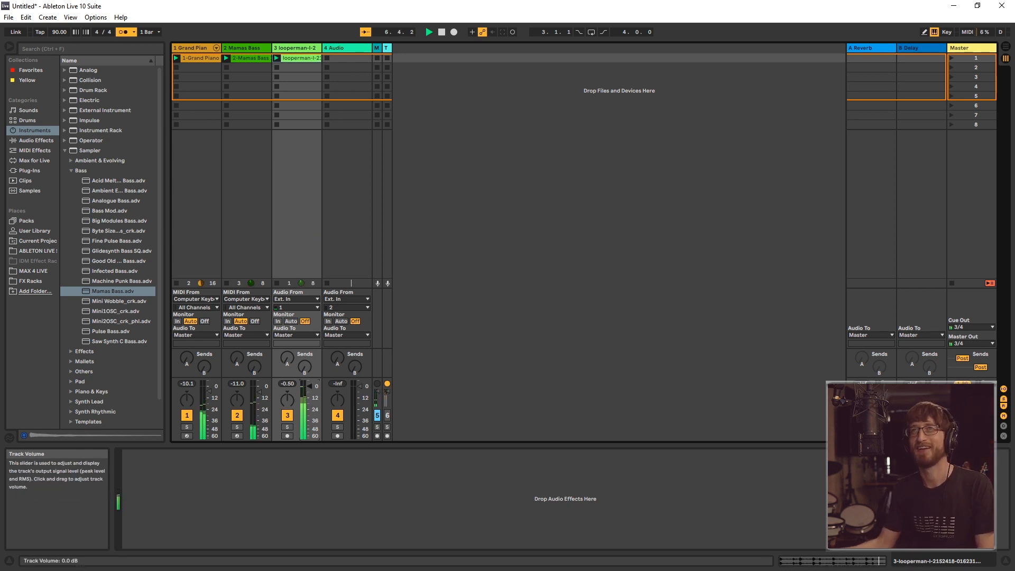
left_click_drag(309, 386, 309, 388)
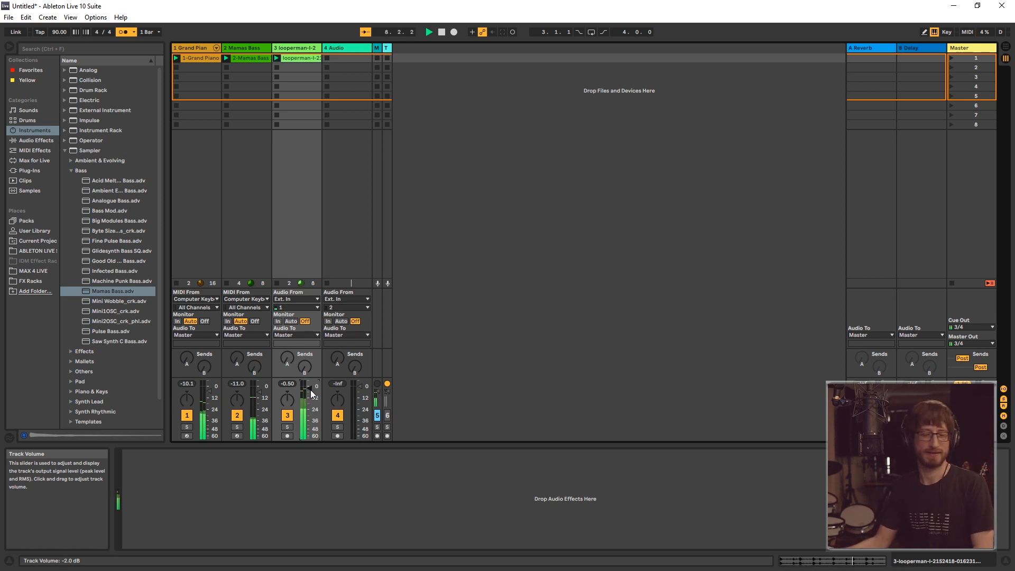
left_click_drag(310, 393, 311, 395)
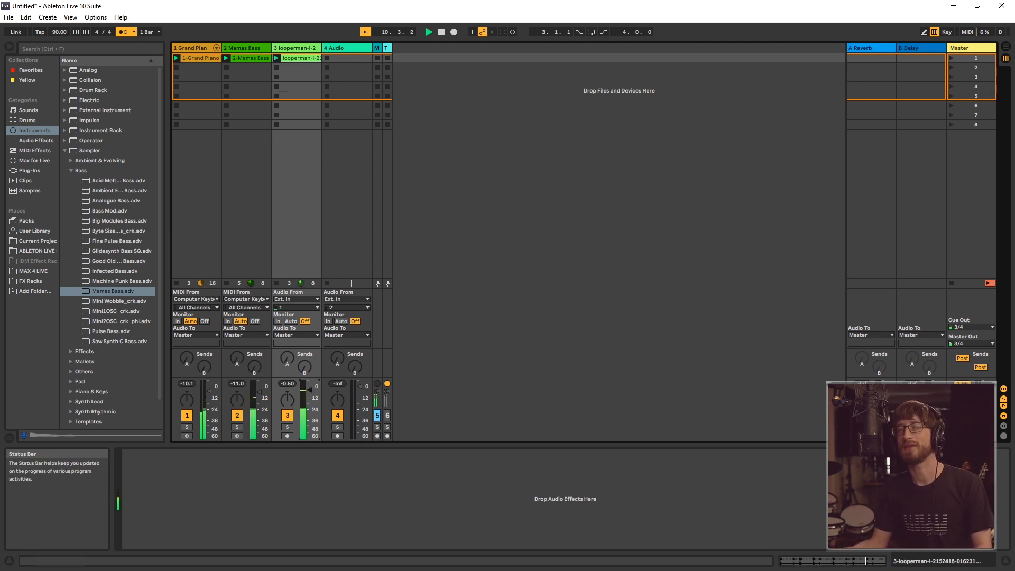
Step: Open the drum clip's sample settings and try transposing it up, then set the transposition to -10 st
double_click(288, 57)
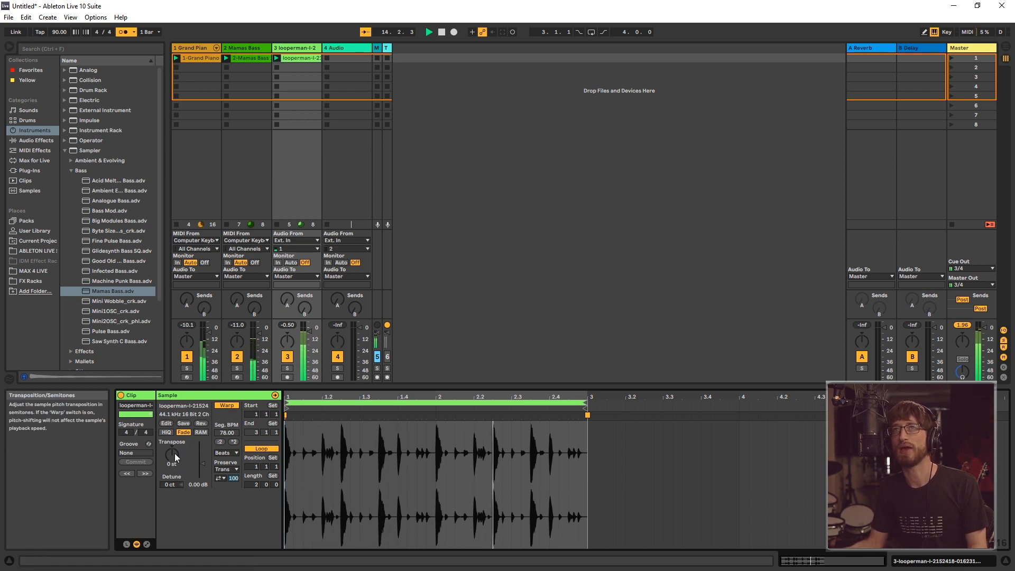
left_click_drag(172, 454, 173, 458)
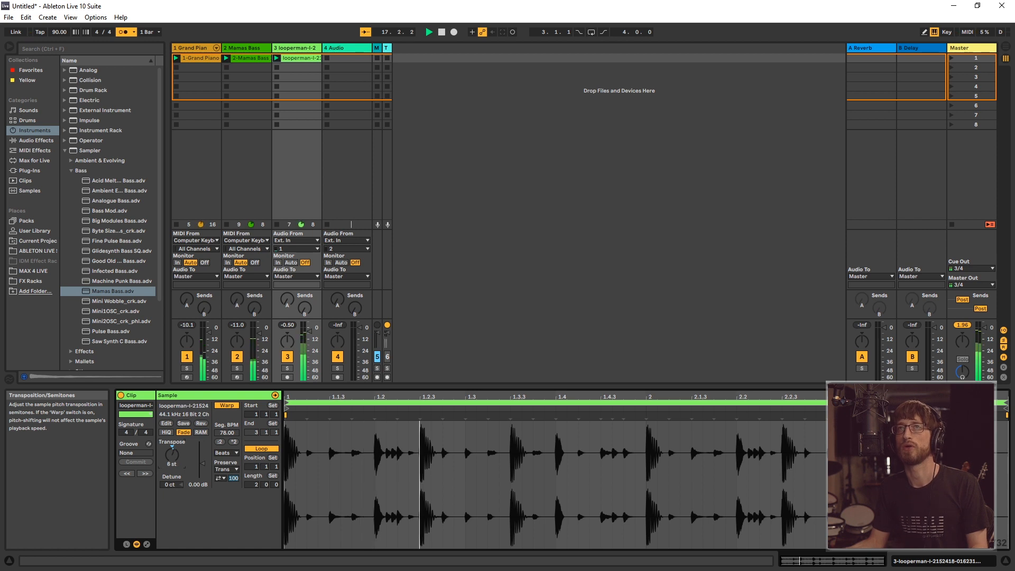
left_click_drag(172, 454, 171, 465)
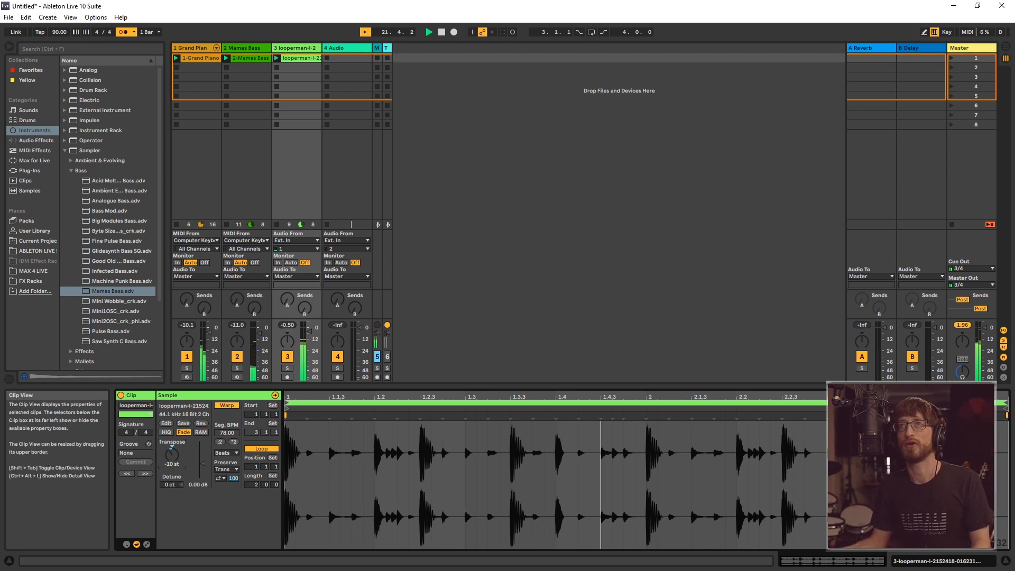
Step: Import the second downloaded Looperman loop into the first slot of the fourth track and launch it
left_click(345, 46)
left_click_drag(345, 67, 342, 58)
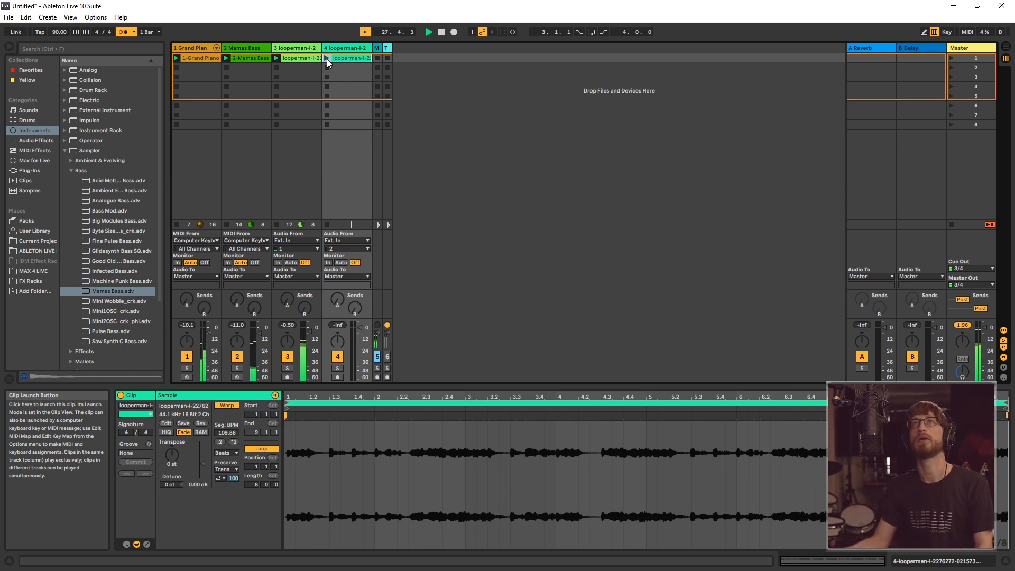
left_click(327, 58)
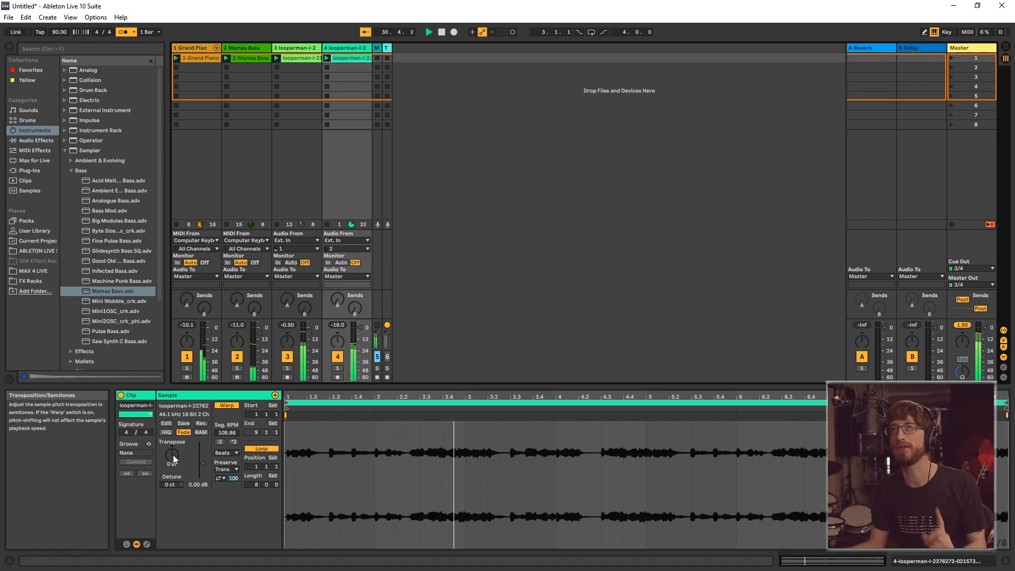
Step: Restart playback from the beginning and transpose the fourth track's Looperman clip to -7 st
double_click(441, 32)
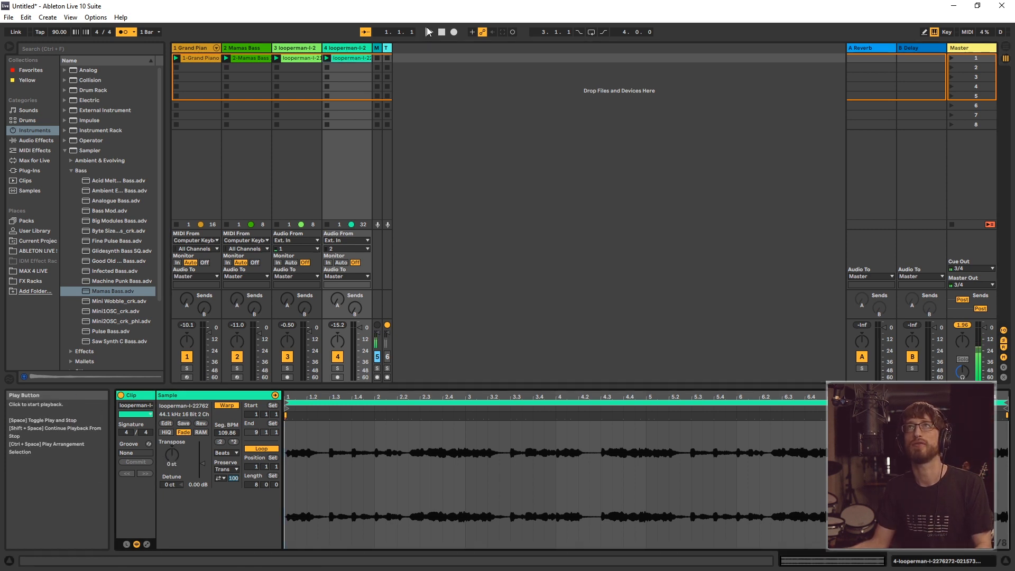
key("space")
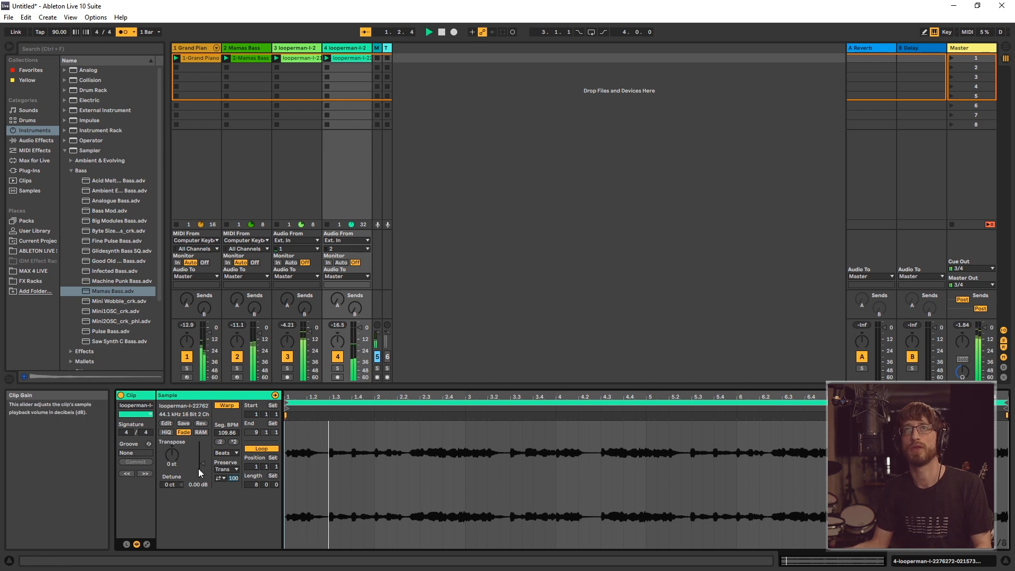
left_click_drag(175, 453, 175, 473)
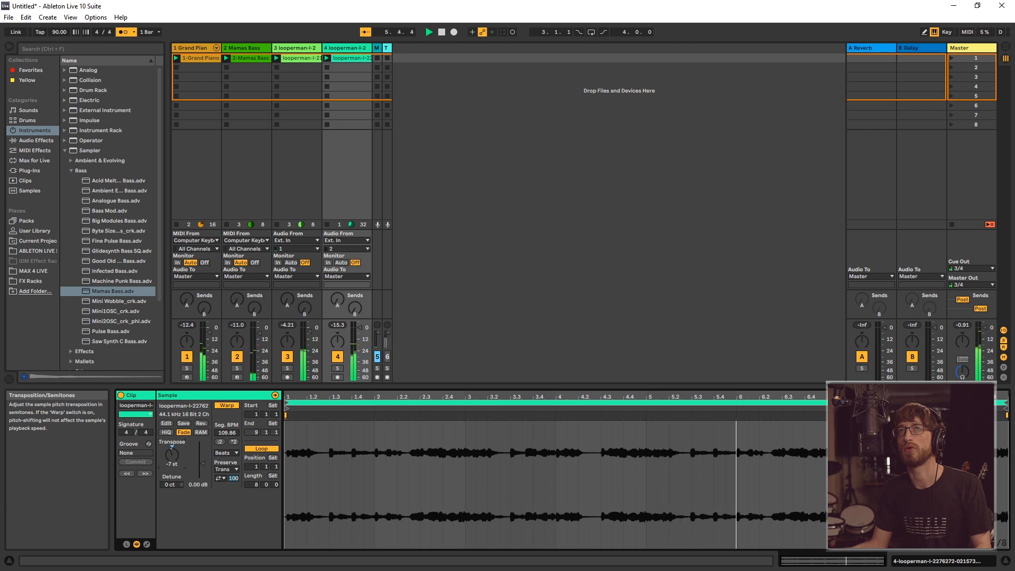
Step: Try transposing the fourth track's clip to -10 st and 0 st, settle on 1 st, and lower the track's volume slightly
left_click_drag(176, 455, 176, 454)
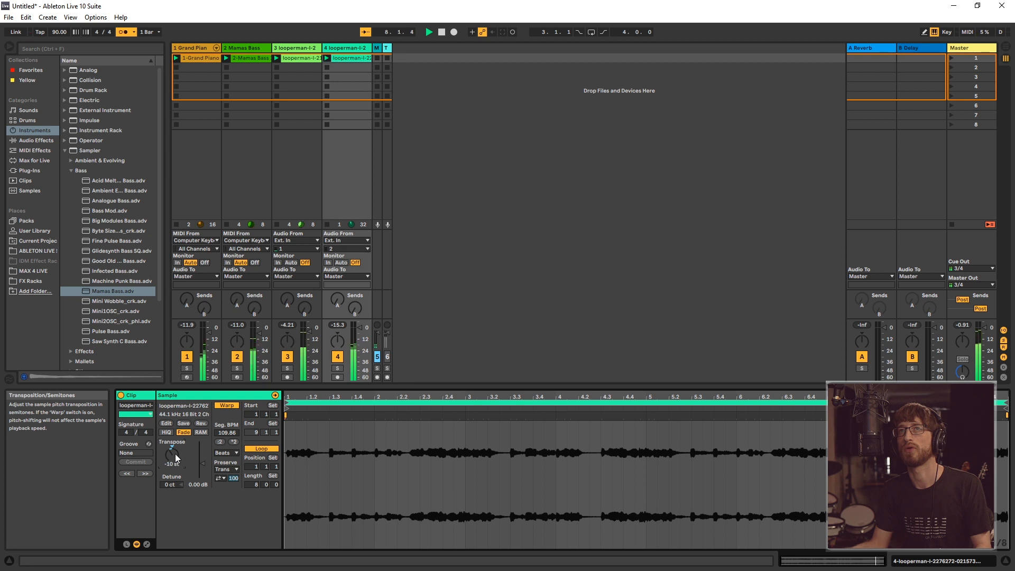
left_click_drag(175, 453, 173, 444)
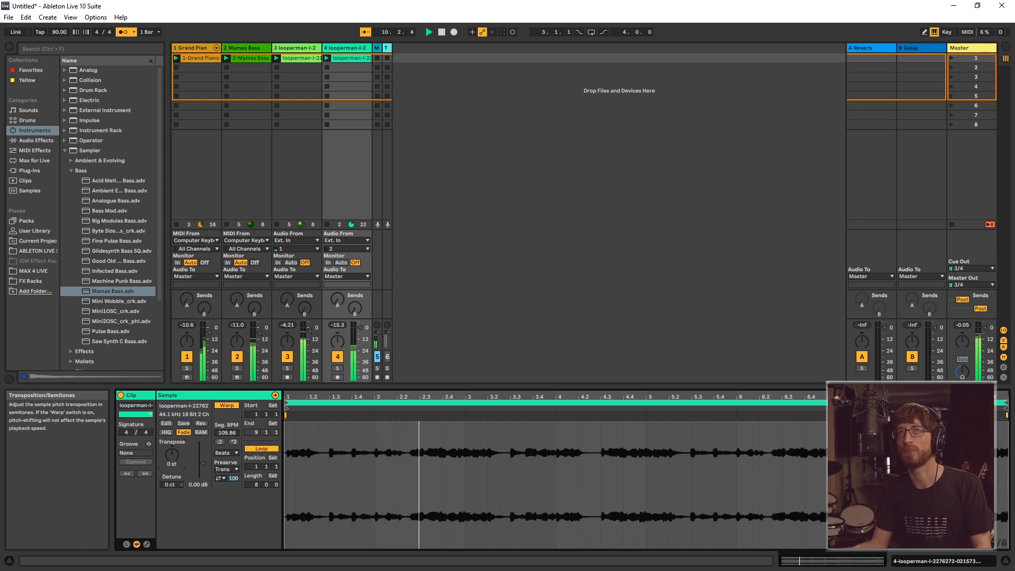
left_click_drag(172, 457, 172, 456)
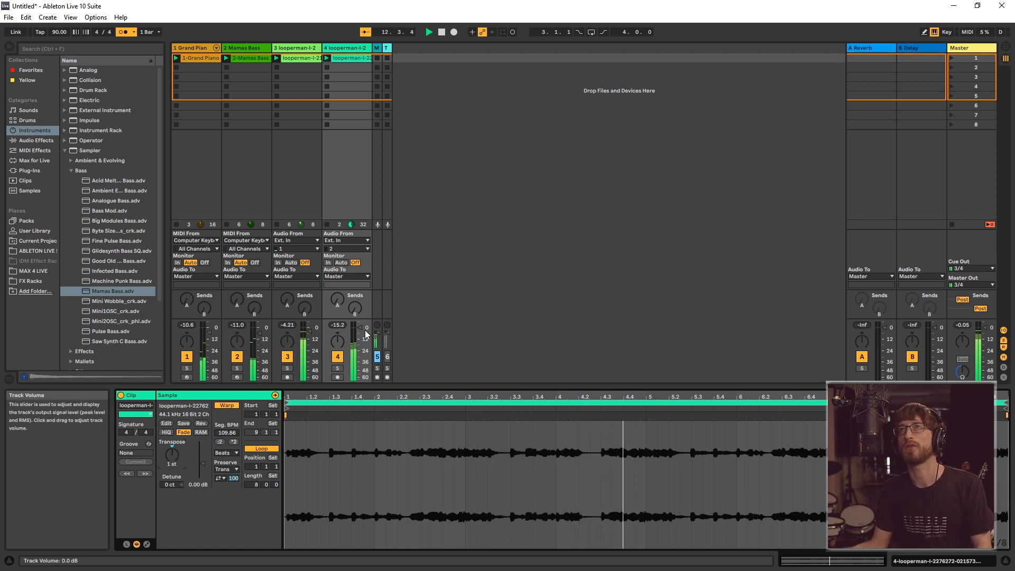
left_click_drag(357, 327, 358, 331)
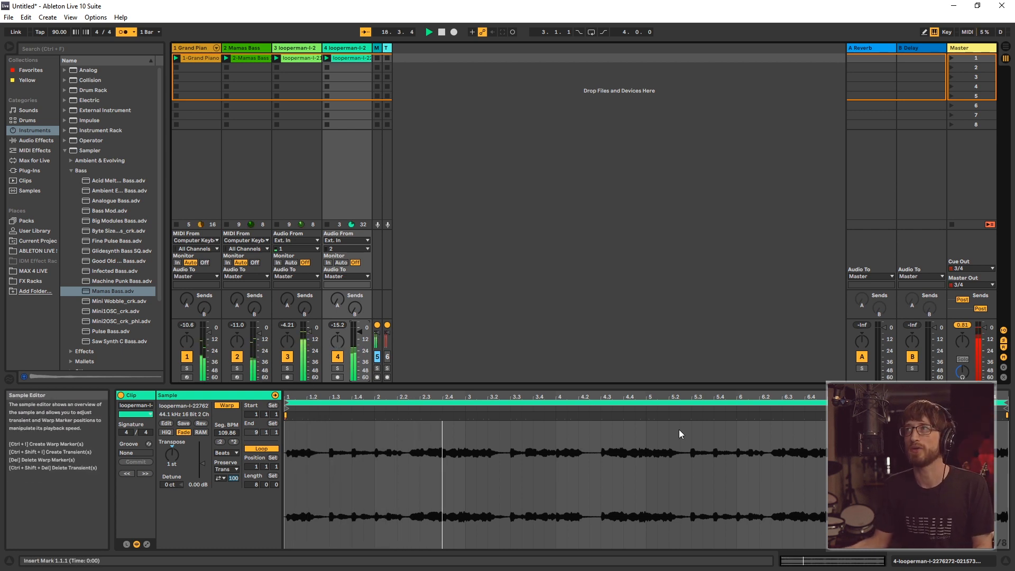
Step: Shorten the fourth track's clip loop to two beats, then extend it back to the full eight bars
mouse_move(1005, 403)
left_mouse_down()
mouse_move(299, 404)
mouse_move(328, 403)
left_mouse_up()
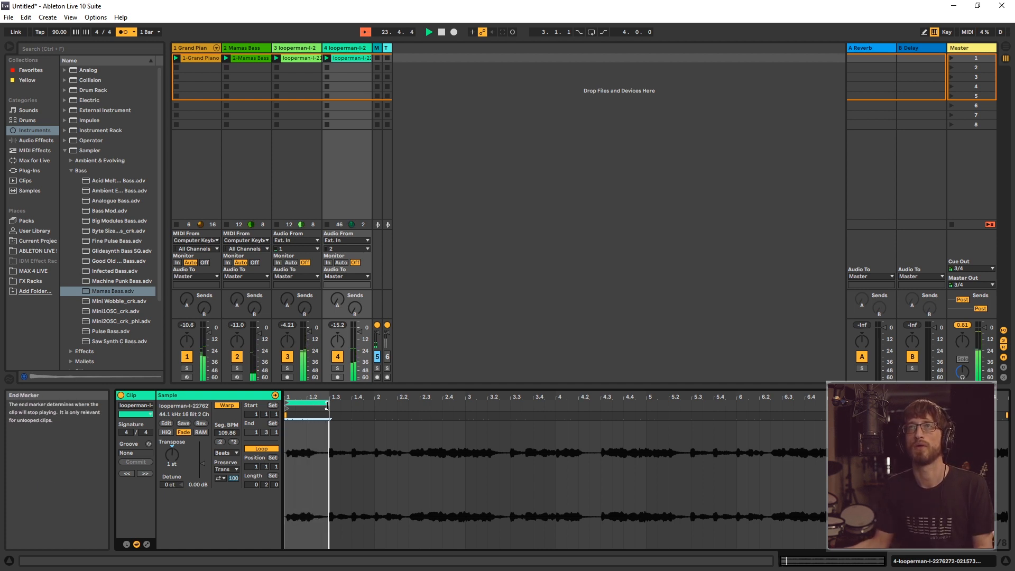
left_click_drag(326, 406, 1007, 406)
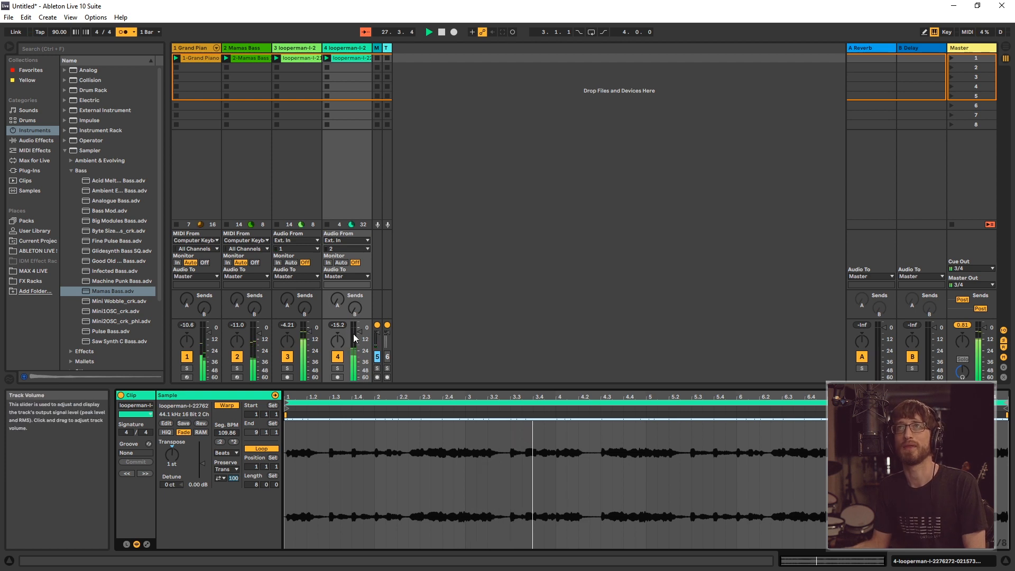
Step: Lower the fourth track's volume further and pan it to 26R, and pan the grand piano track to the left
left_click_drag(360, 337, 362, 340)
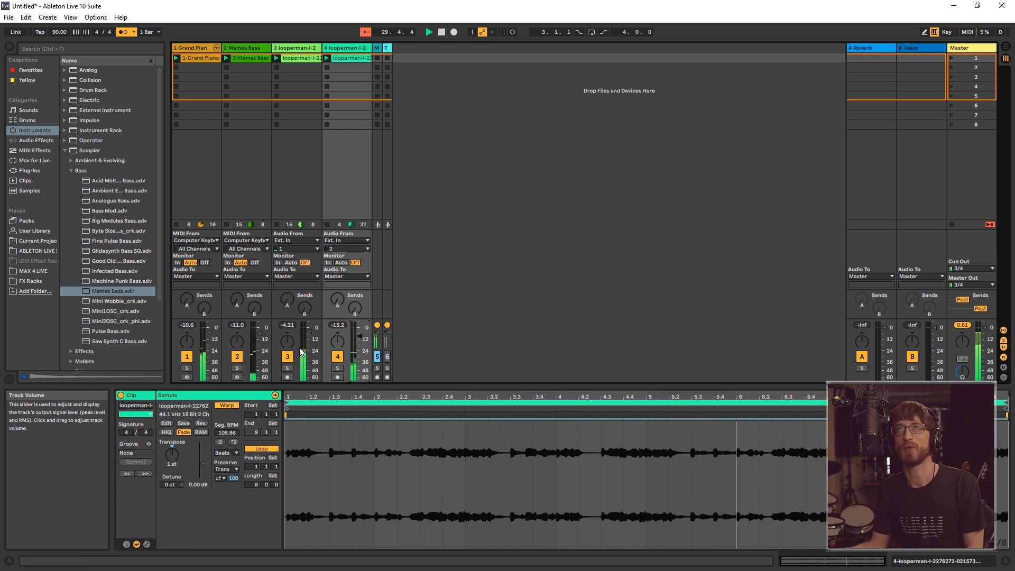
left_click_drag(337, 344, 291, 353)
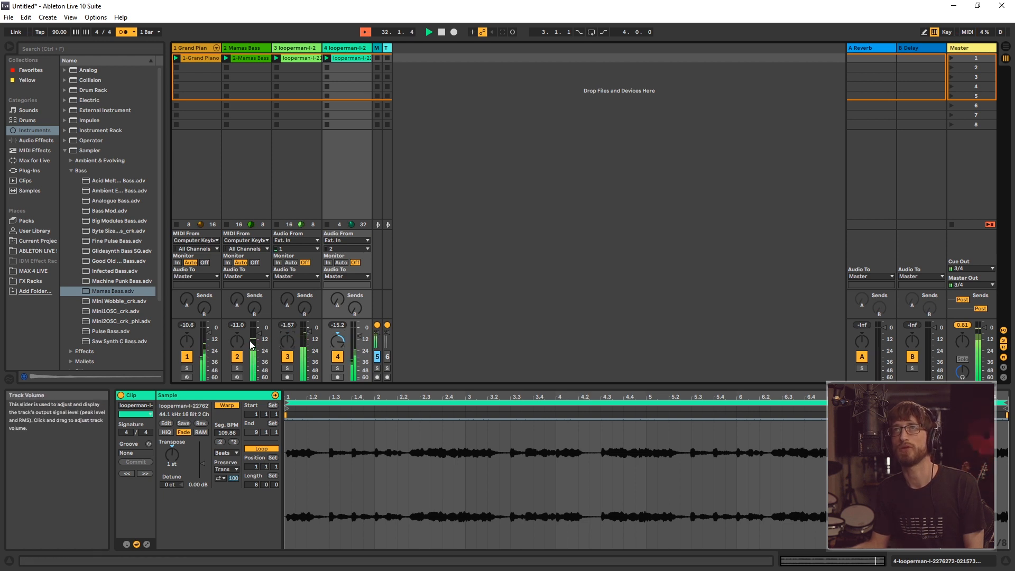
left_click_drag(187, 340, 188, 349)
left_click_drag(337, 341, 338, 346)
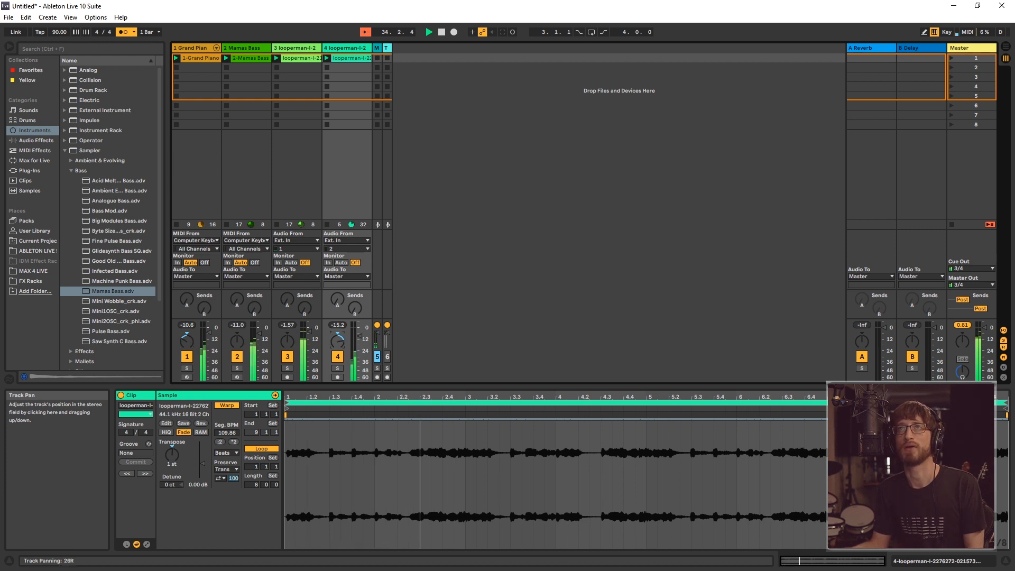